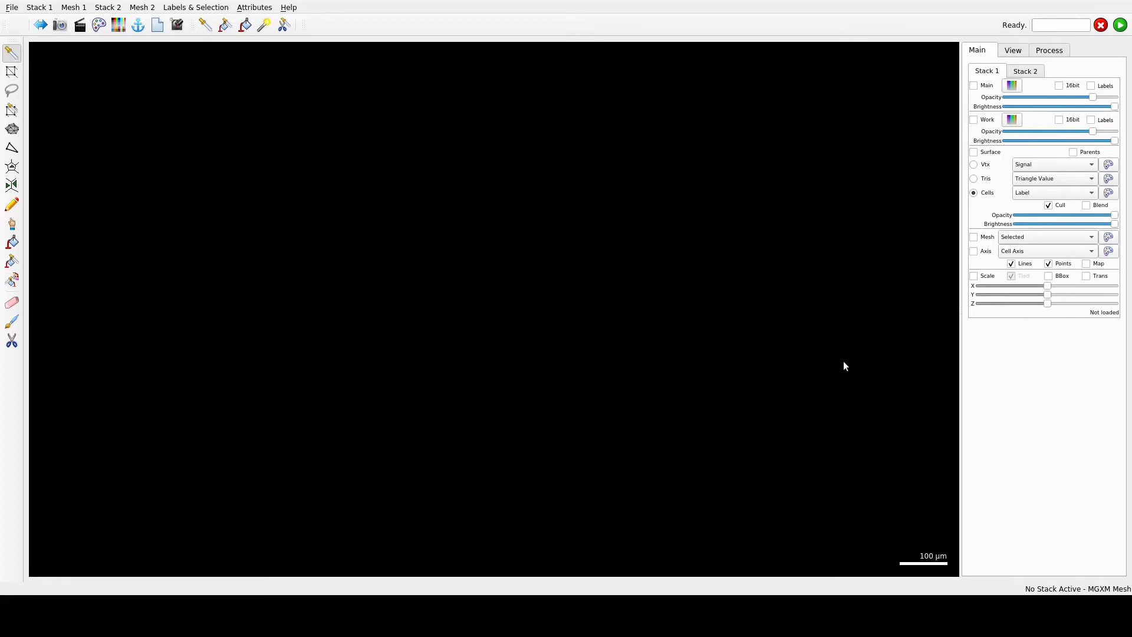
- Load Fig4PDG_soeren_T0_cleaned_anal_v3_PDG2_removedNoParents_transf.mgxm into Mesh 1 from the Desktop folder Strauss 2021 Arabidopsis Root/root3_analyzed/Fig7_PDG
left_click(74, 7)
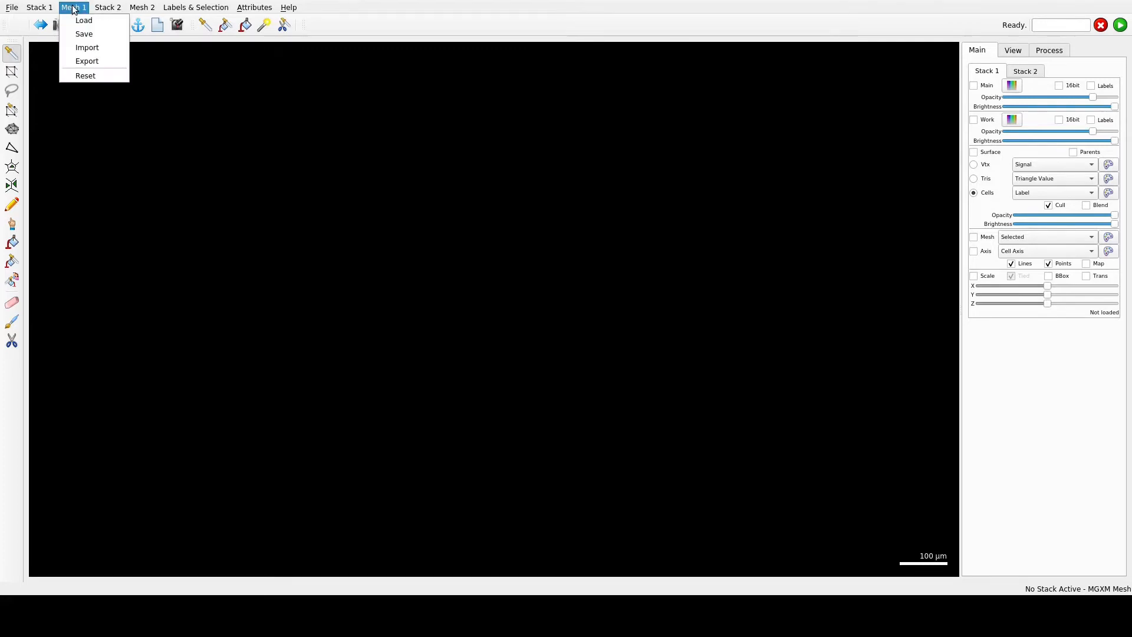
left_click(80, 26)
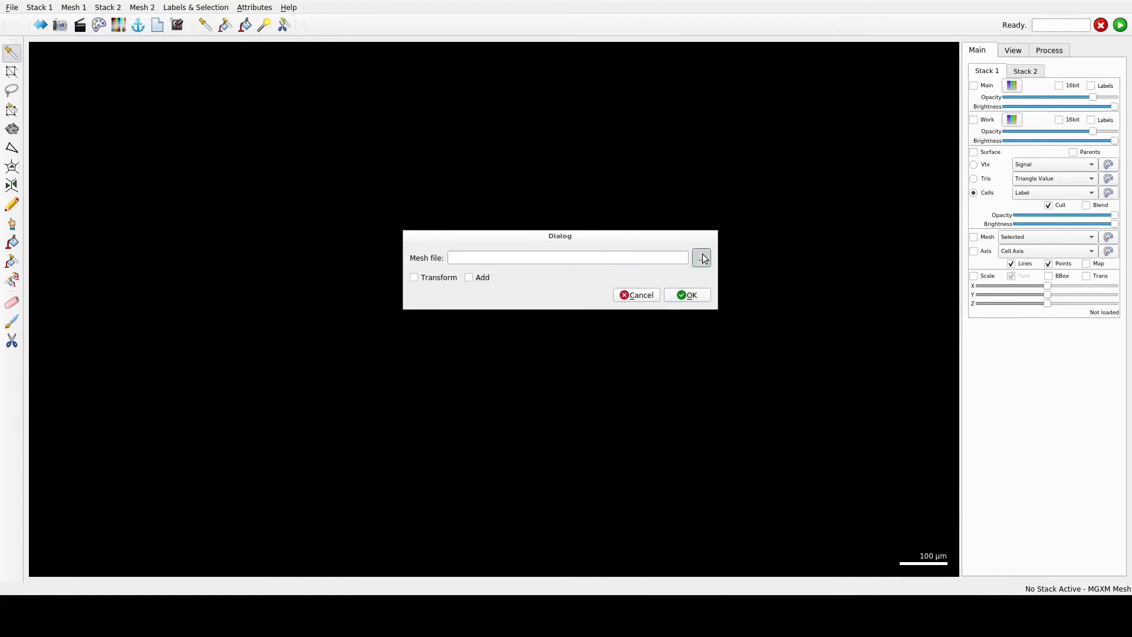
left_click(701, 258)
left_click(316, 187)
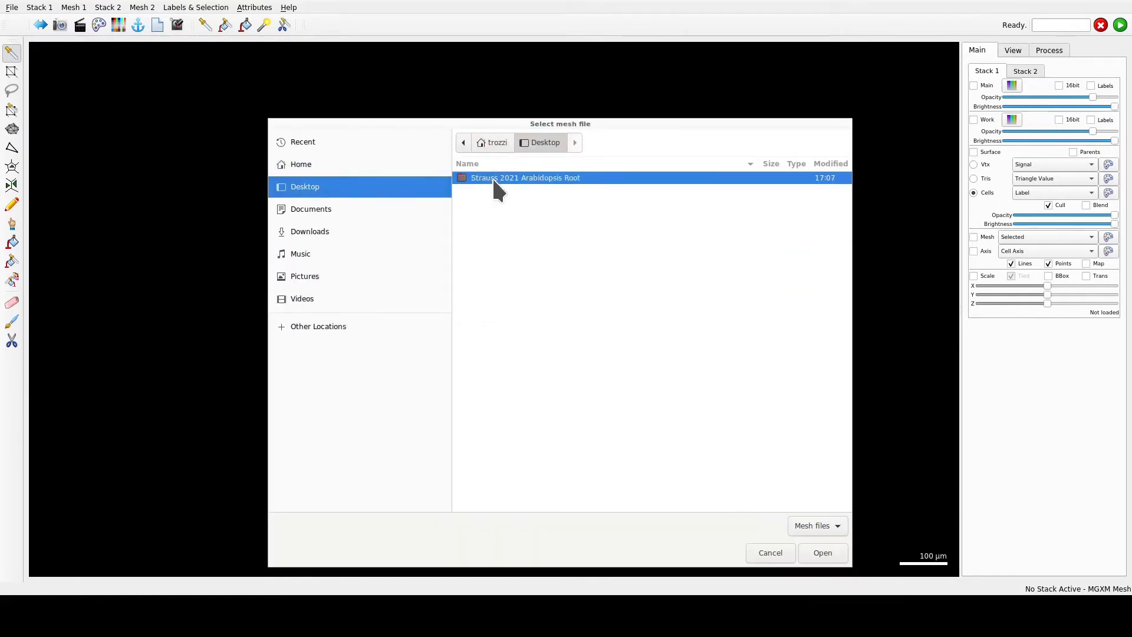
double_click(492, 178)
double_click(497, 202)
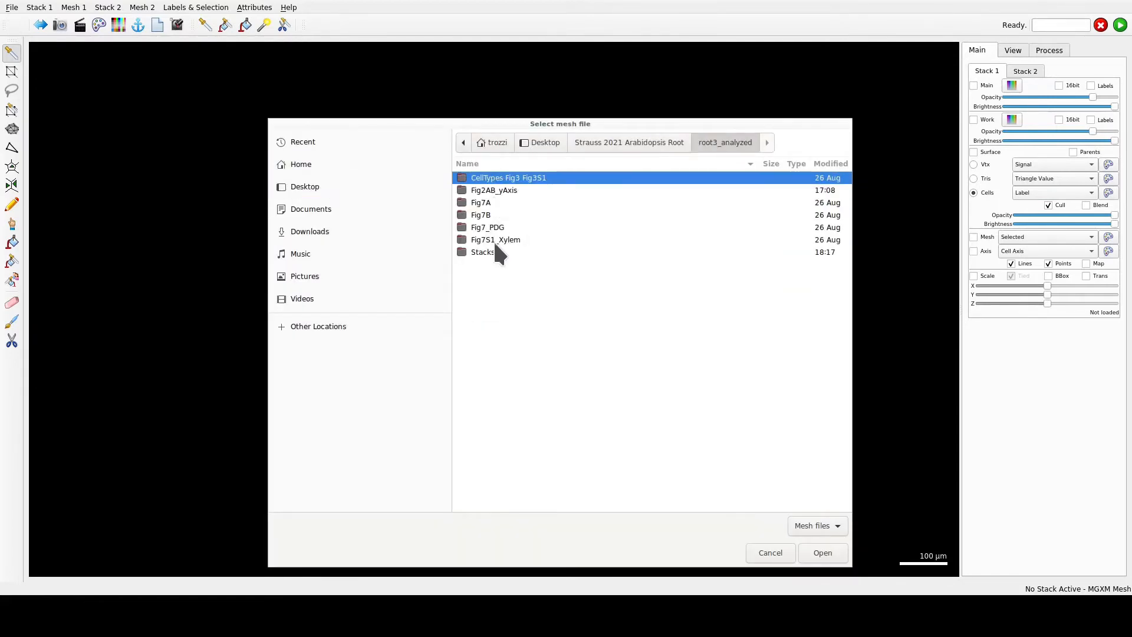
double_click(482, 227)
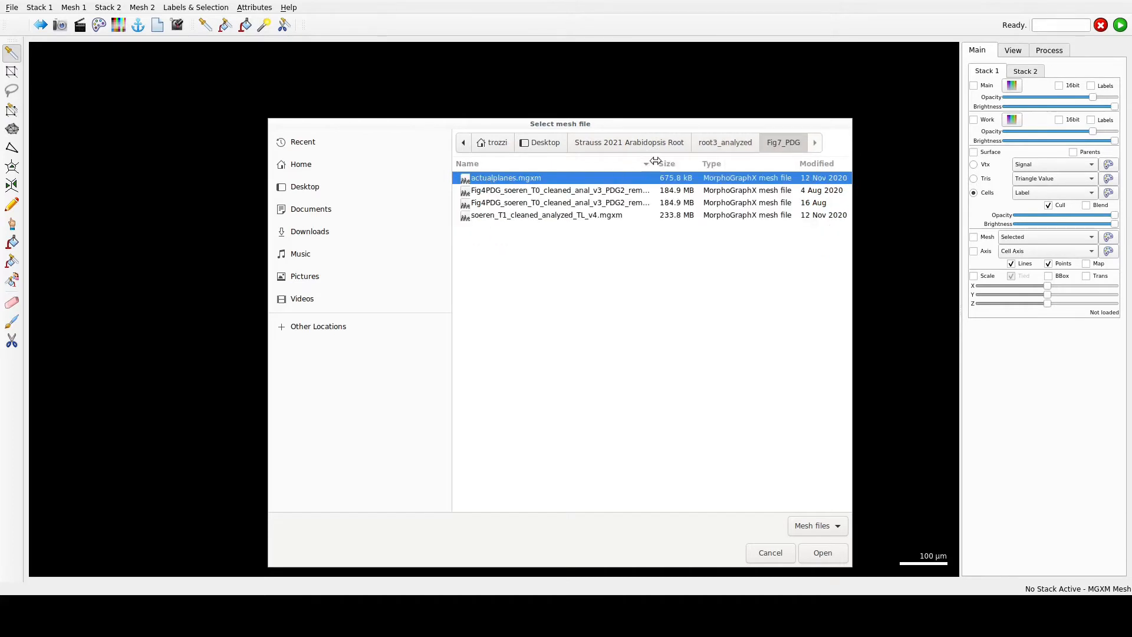
left_click_drag(652, 163, 721, 155)
left_click(630, 203)
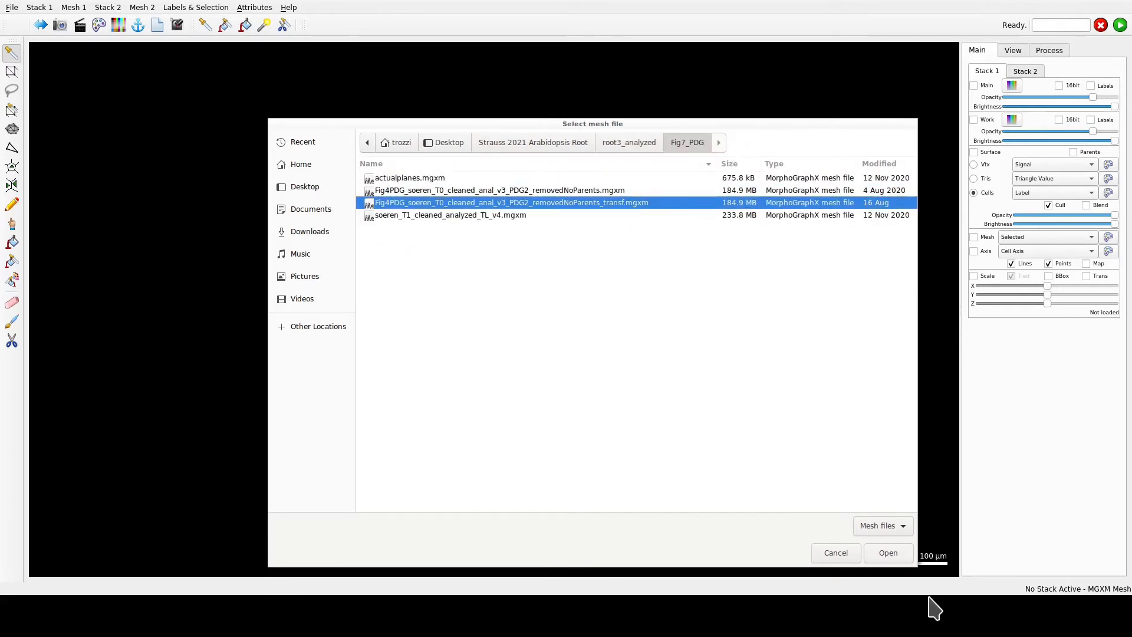
left_click(907, 553)
left_click(684, 295)
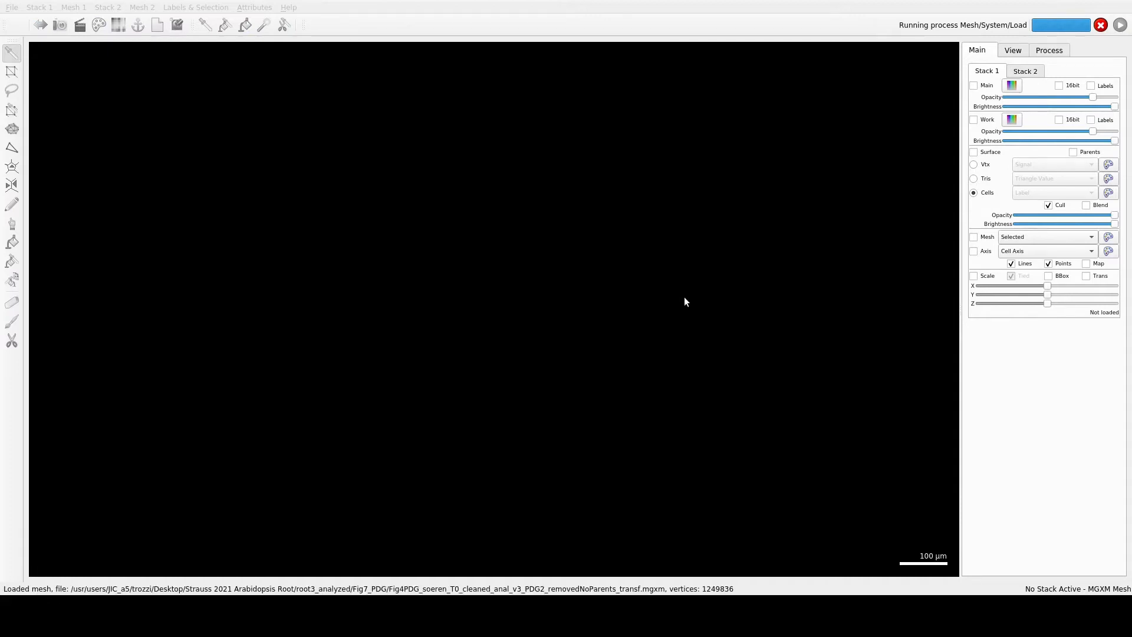
- Load soeren_T1_cleaned_analyzed_TL_v4.mgxm from the Fig7_PDG folder into Mesh 2
scroll(578, 243, "up", 9)
right_click_drag(578, 243, 450, 374)
left_click(142, 7)
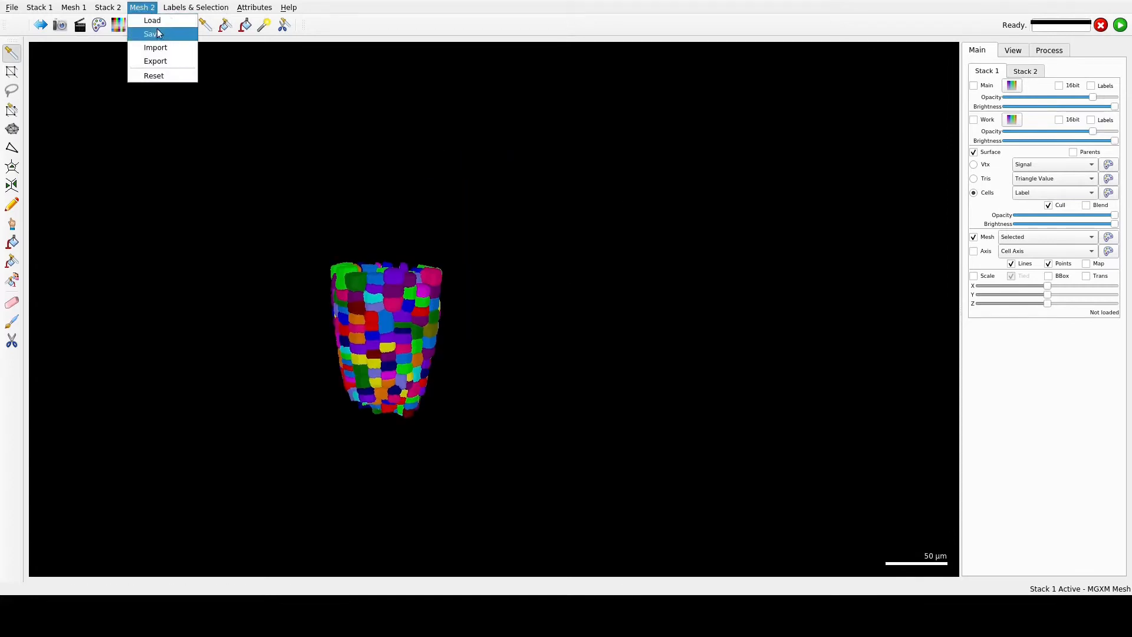
left_click(157, 34)
left_click(707, 256)
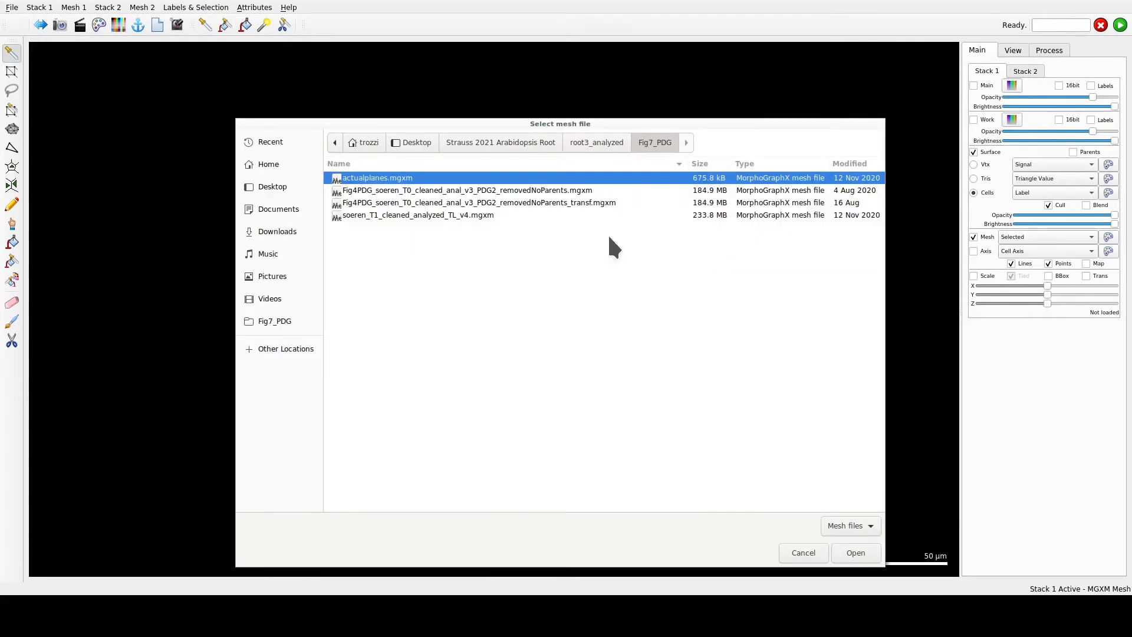
left_click(466, 215)
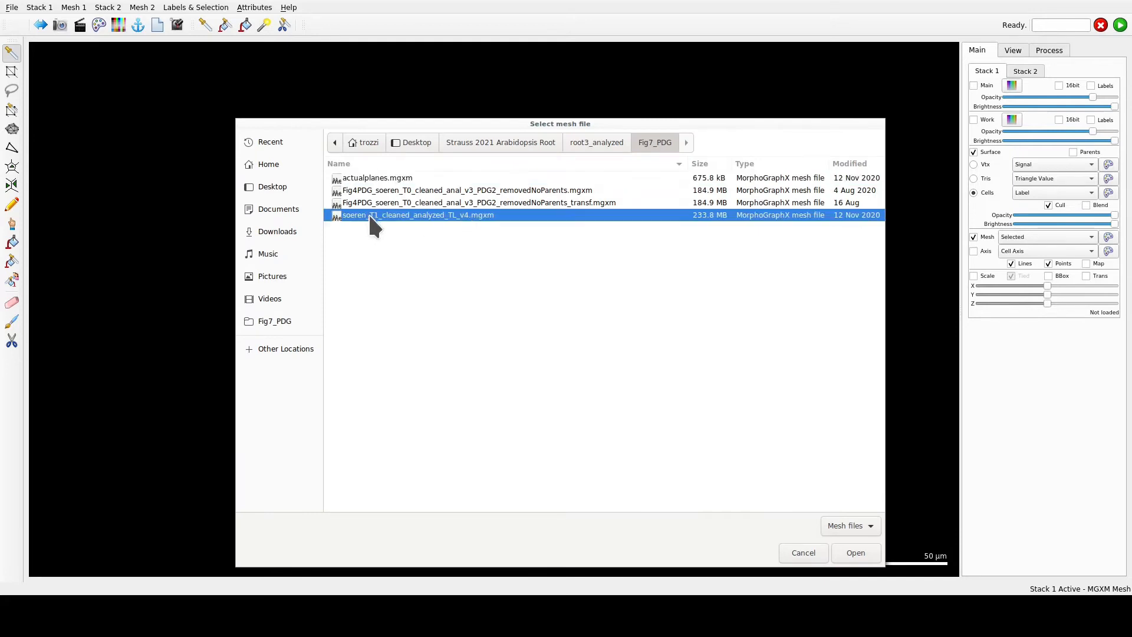
left_click(866, 555)
left_click(689, 295)
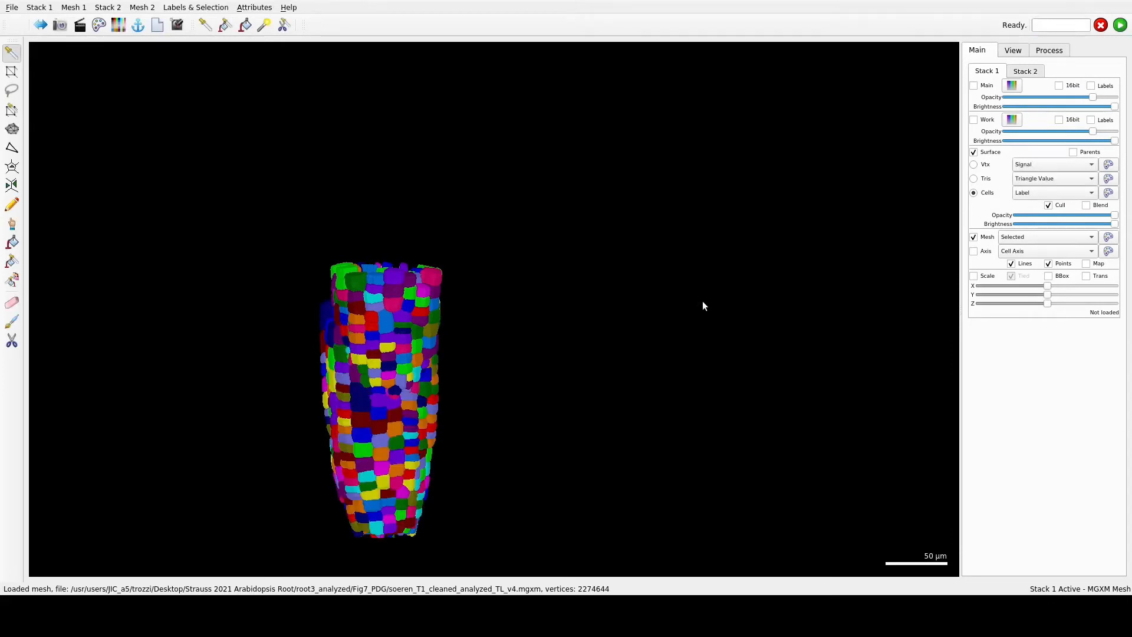
- Move the Stack 1 mesh away from the Stack 2 mesh so that both roots stand side by side
left_click(1013, 50)
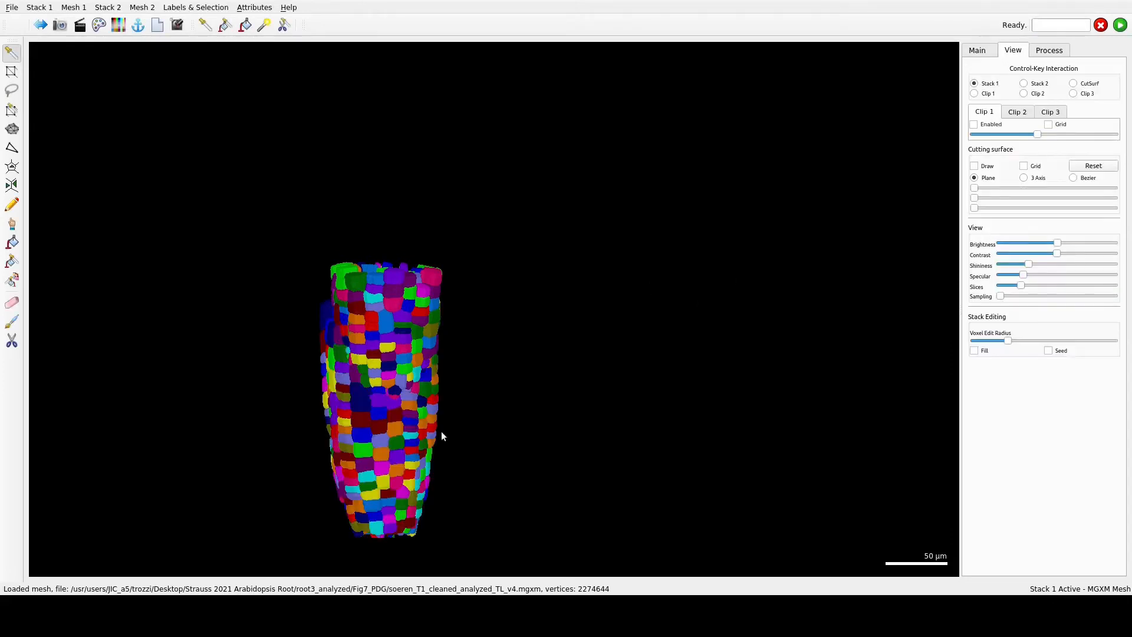
left_click_drag(362, 355, 265, 364)
right_click_drag(264, 362, 168, 415, "ctrl")
right_click_drag(374, 435, 597, 346)
right_click_drag(503, 335, 472, 324, "ctrl")
right_click_drag(527, 349, 445, 362)
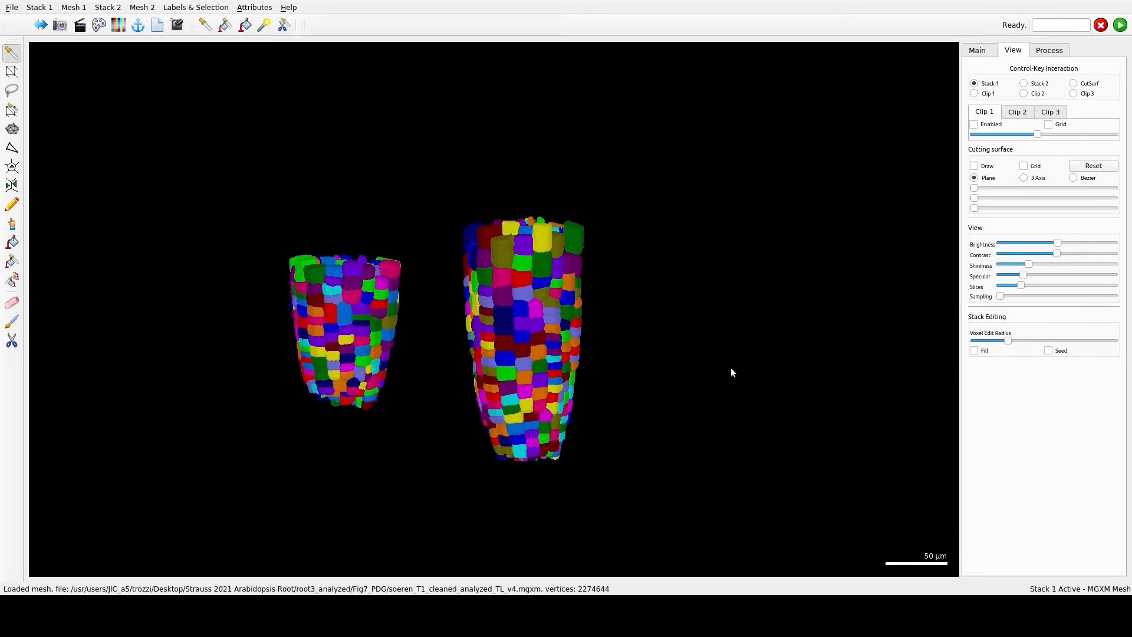
scroll(701, 245, "up", 3)
- Display the parent labels on the surface of Stack 2
left_click(992, 51)
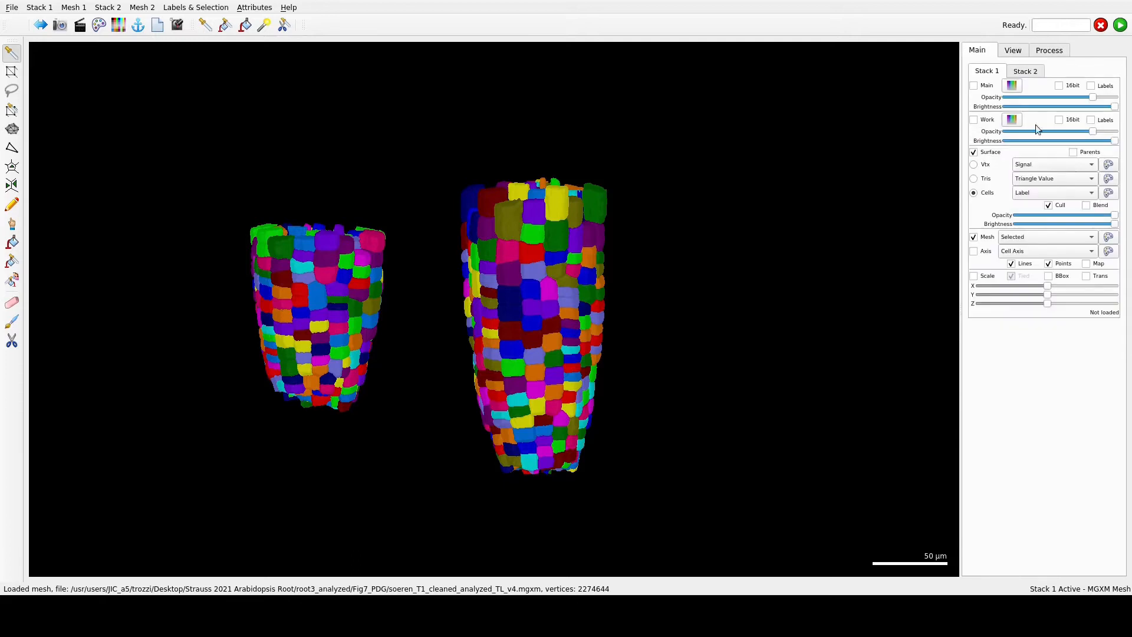
left_click(1027, 72)
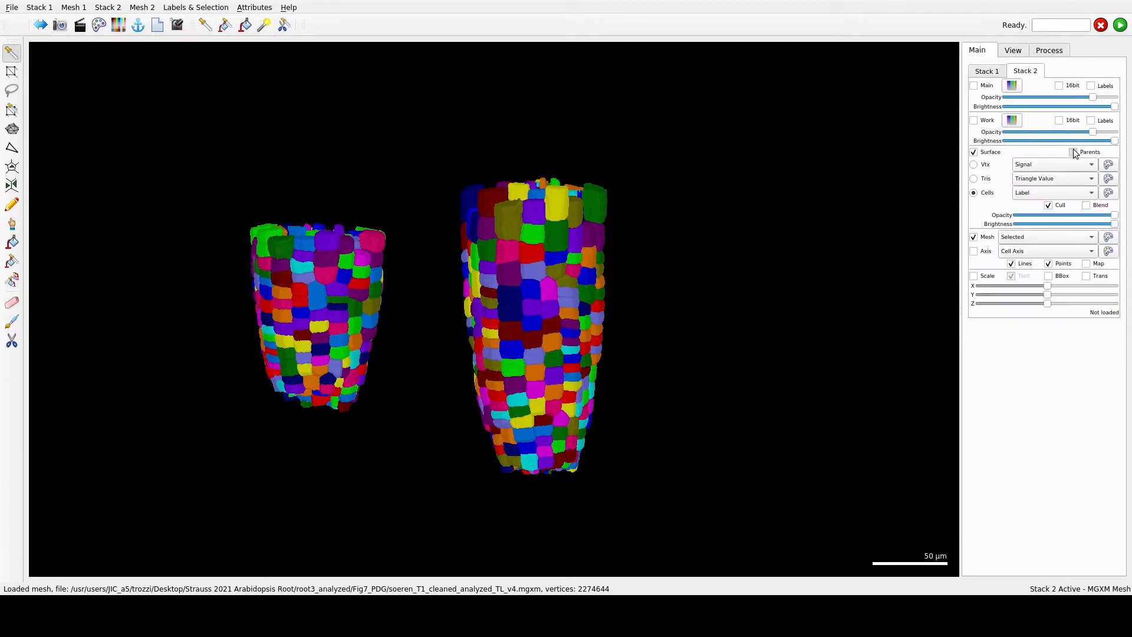
left_click(1073, 152)
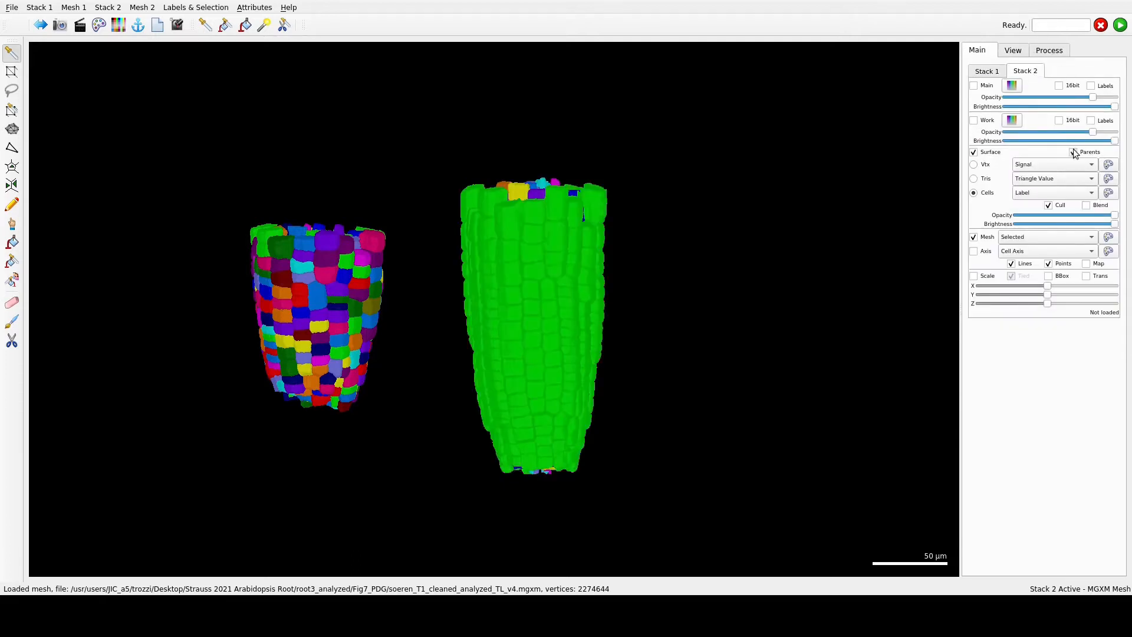
- Clear all parent labels of the Stack 2 mesh with the Reset Parents lineage tracking process
left_click(1052, 52)
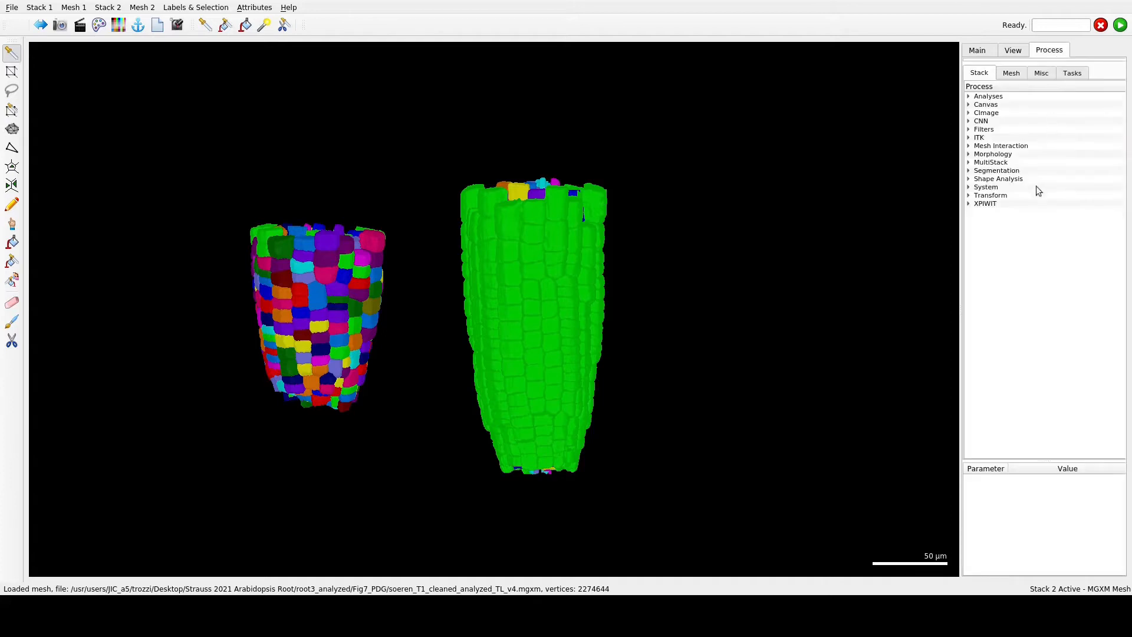
left_click(1011, 75)
left_click(969, 196)
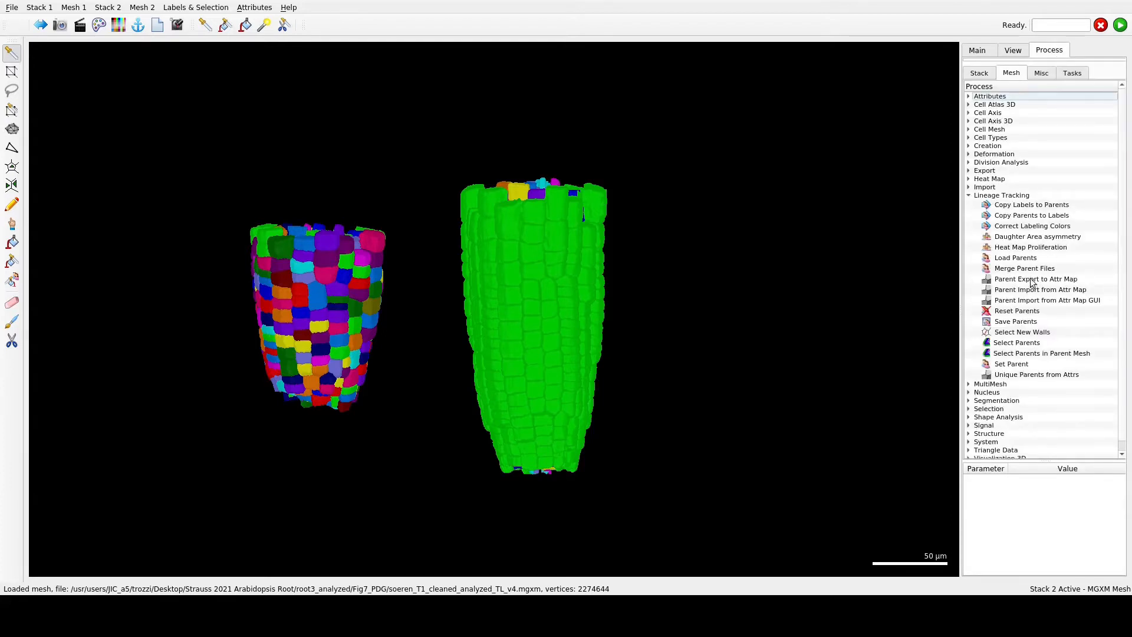
double_click(1023, 314)
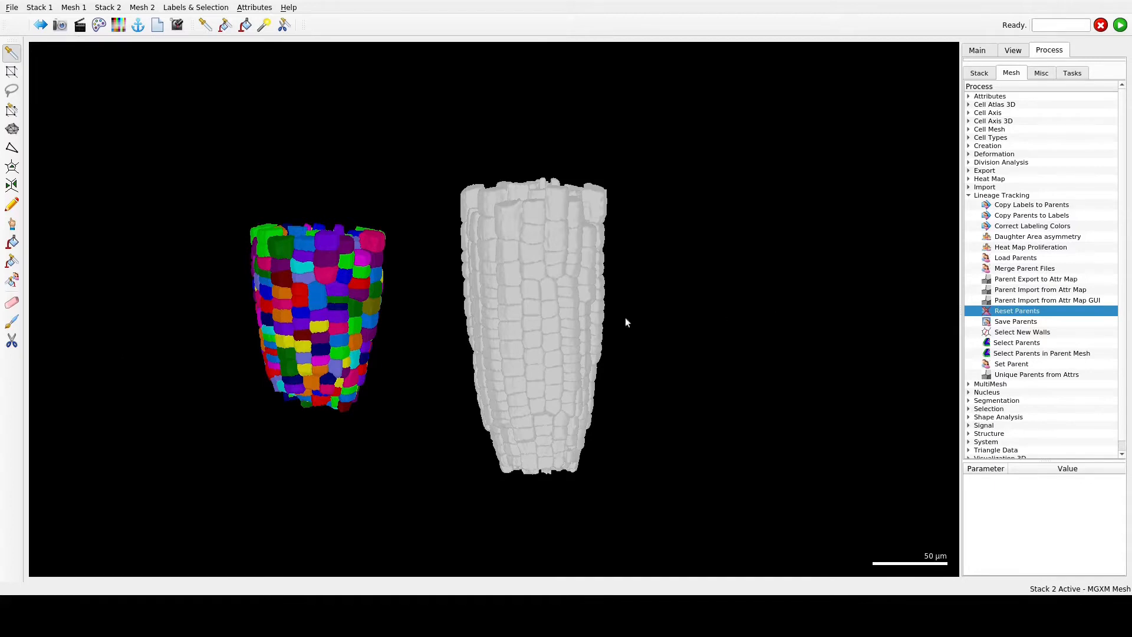
- Grab the dark red cell's label in the Stack 1 mesh and assign it as parent to the matching Stack 2 cell
left_click(20, 280)
left_click(981, 53)
left_click(993, 70)
right_click_drag(766, 274, 865, 275)
scroll(802, 311, "up", 5)
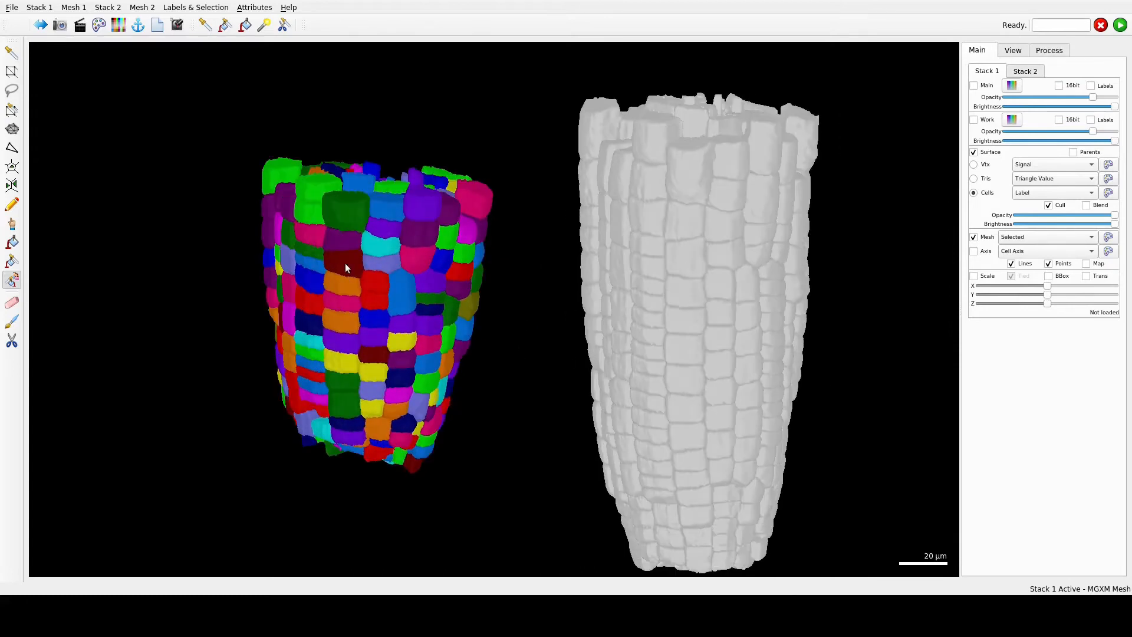
left_click(345, 263)
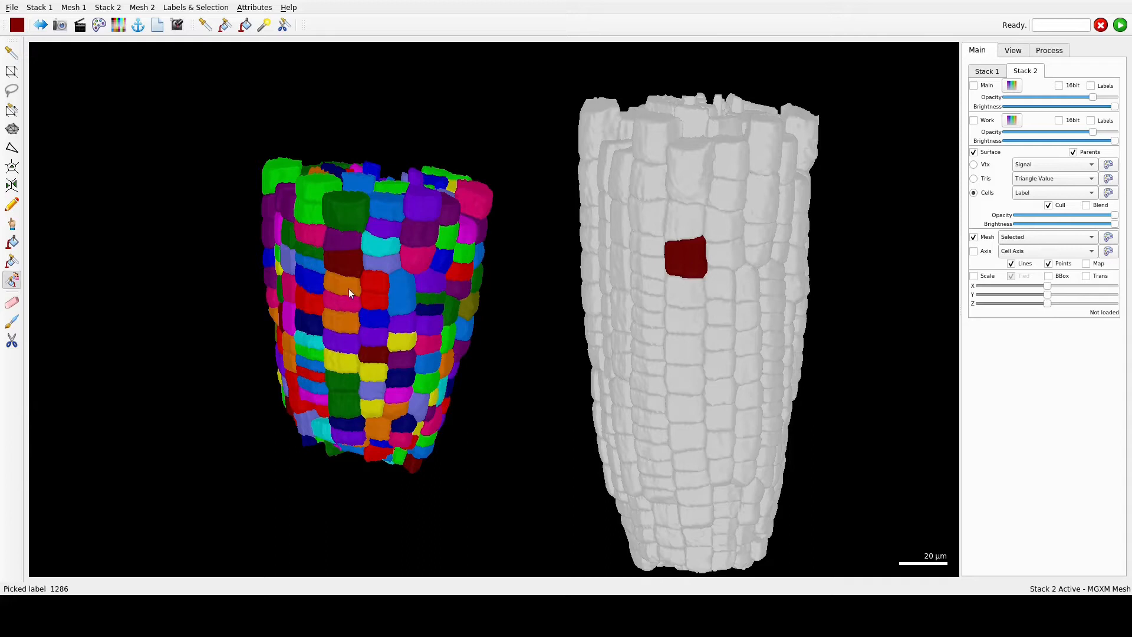
- Assign the labels of the lavender Stack 1 cell and the red cell below it as parents to the matching Stack 2 cells
key("ctrl+Tab")
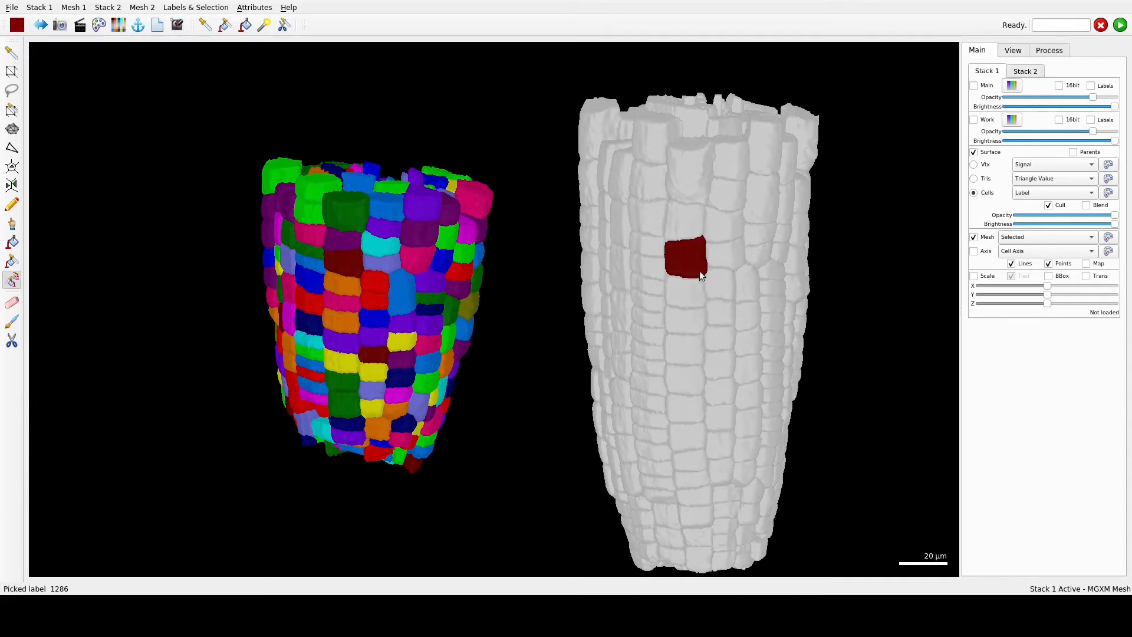
left_click(387, 261)
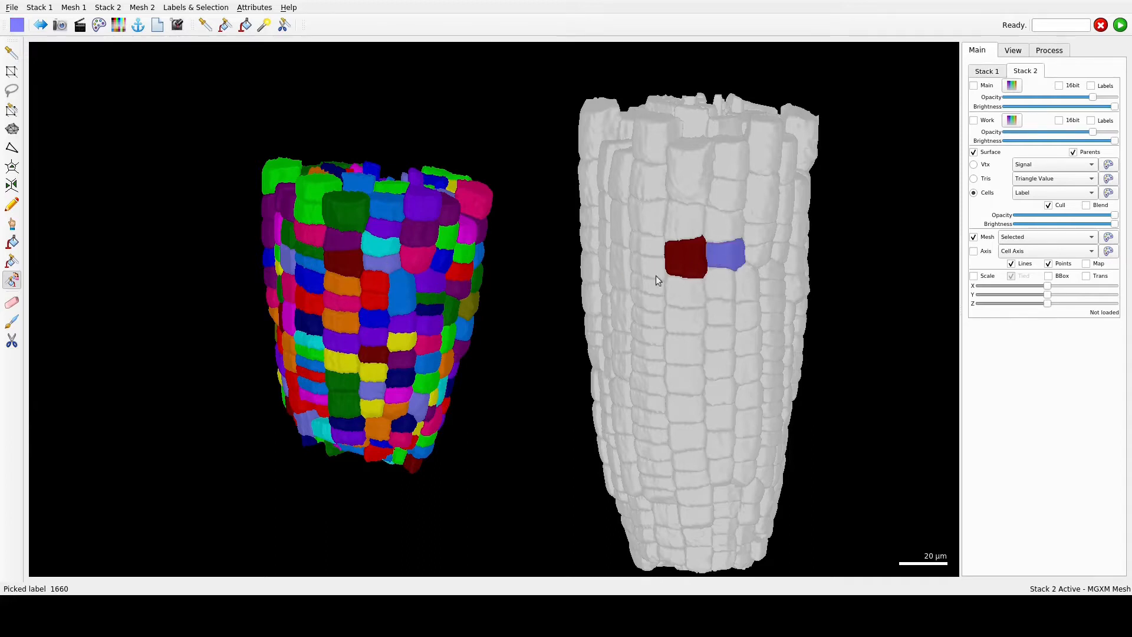
key("ctrl+Tab")
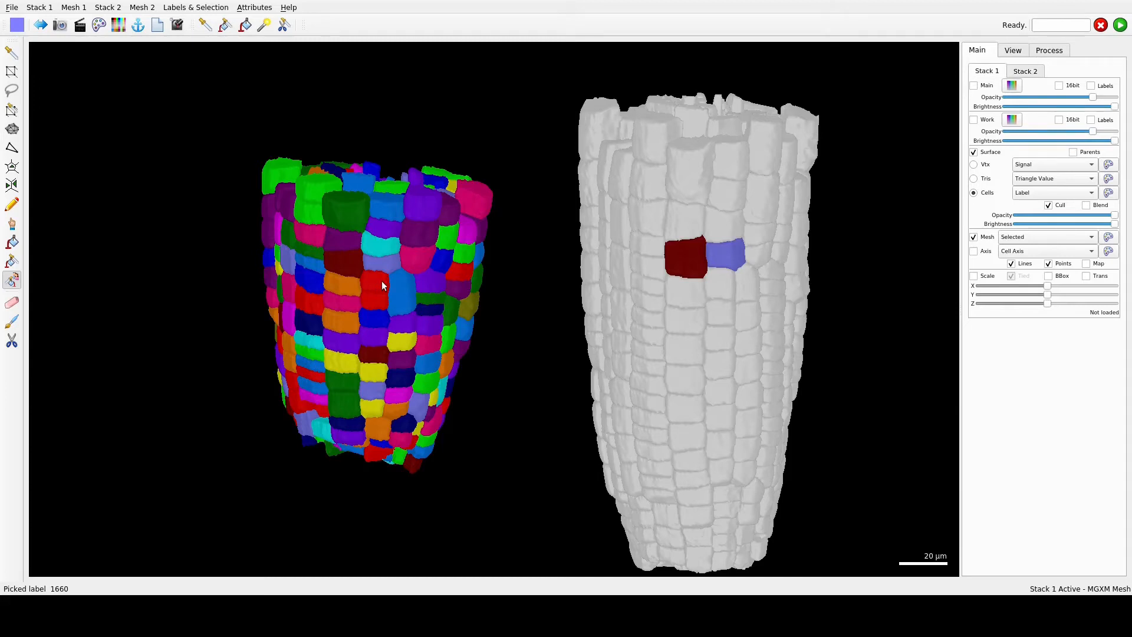
left_click(381, 283)
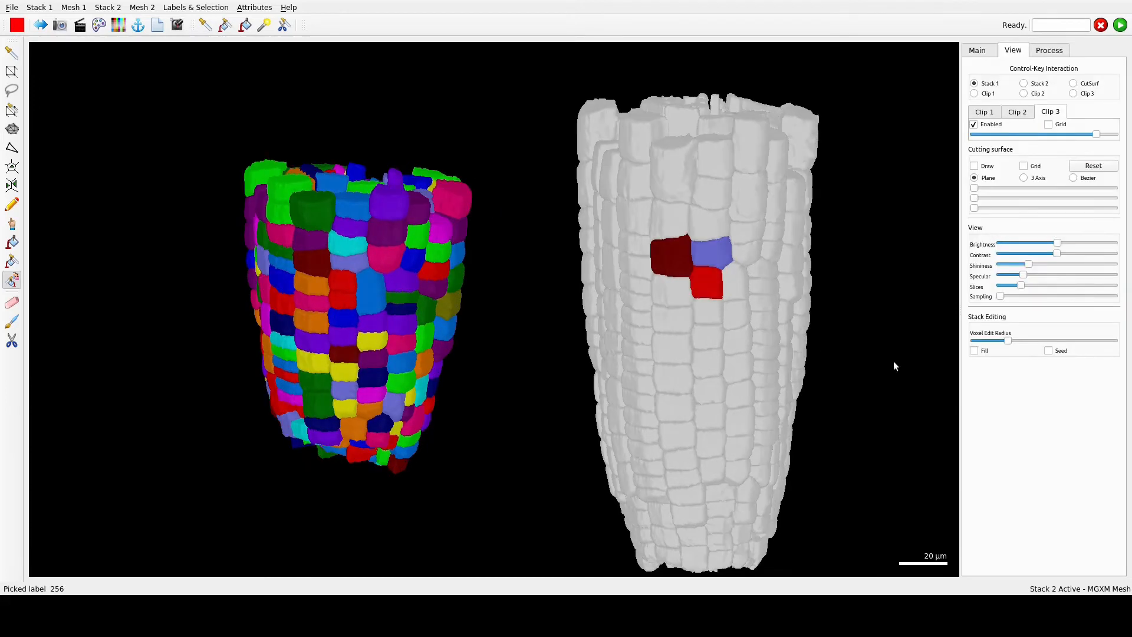
- Save the parent labels of Stack 2 with Save Parents as a CSV file named parents in the Fig7_PDG folder
left_click_drag(1097, 134, 1100, 134)
left_click(1062, 53)
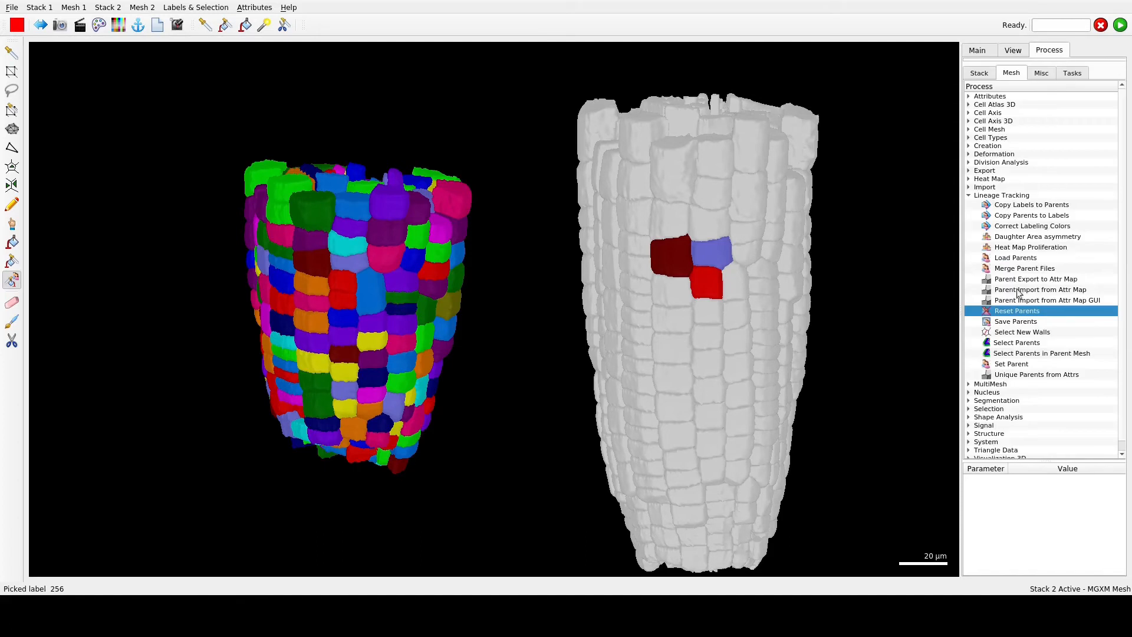
left_click(1026, 323)
double_click(1027, 324)
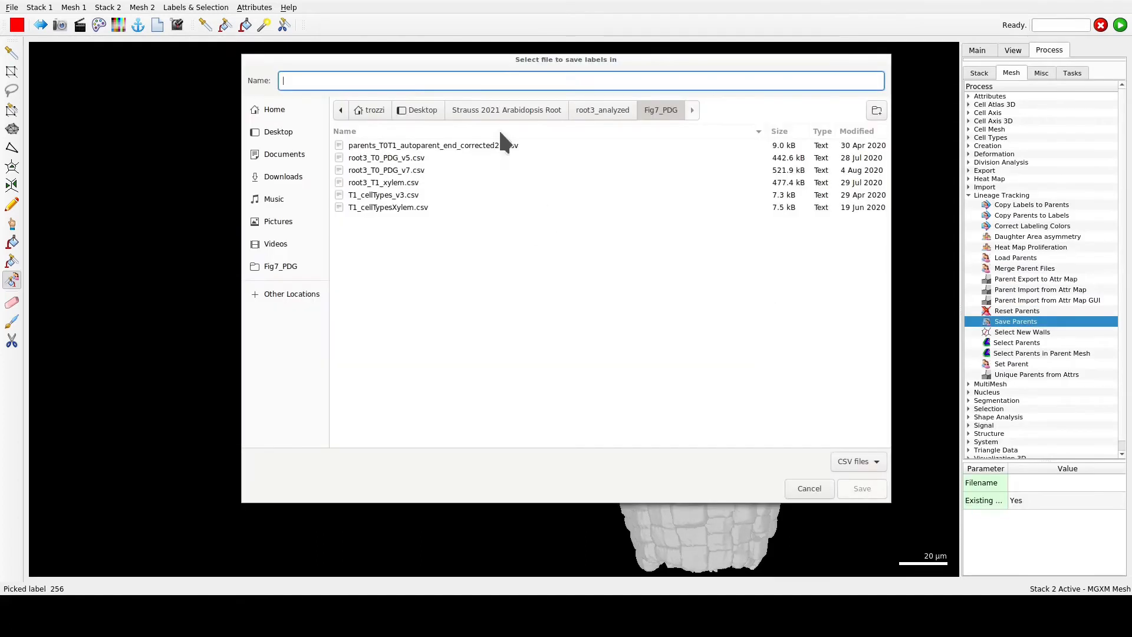
type("parents")
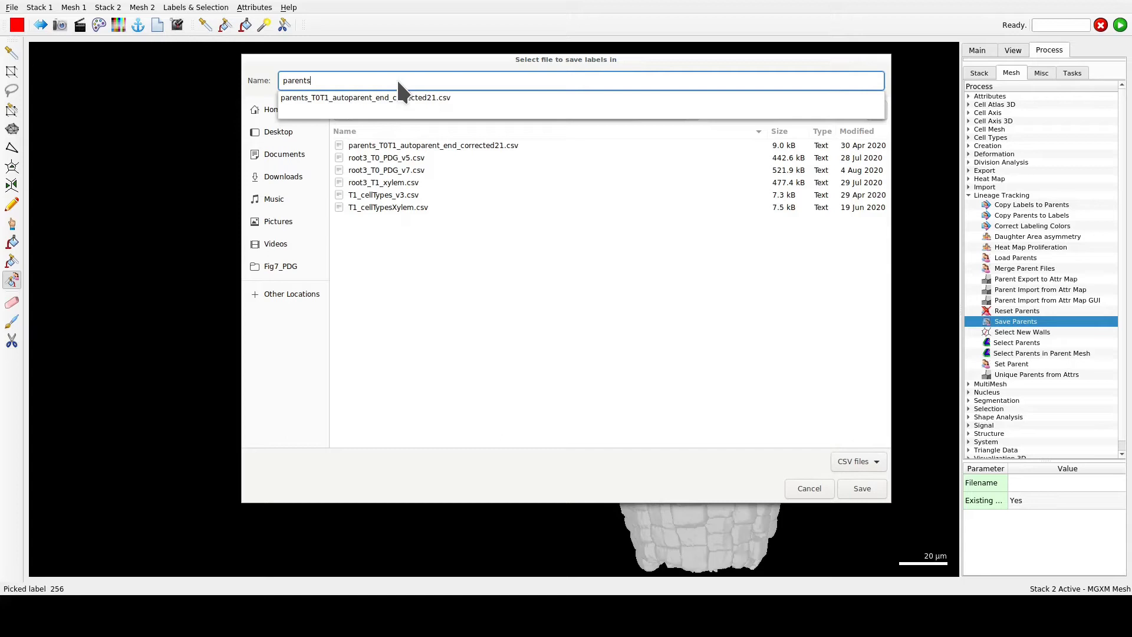
key("Return")
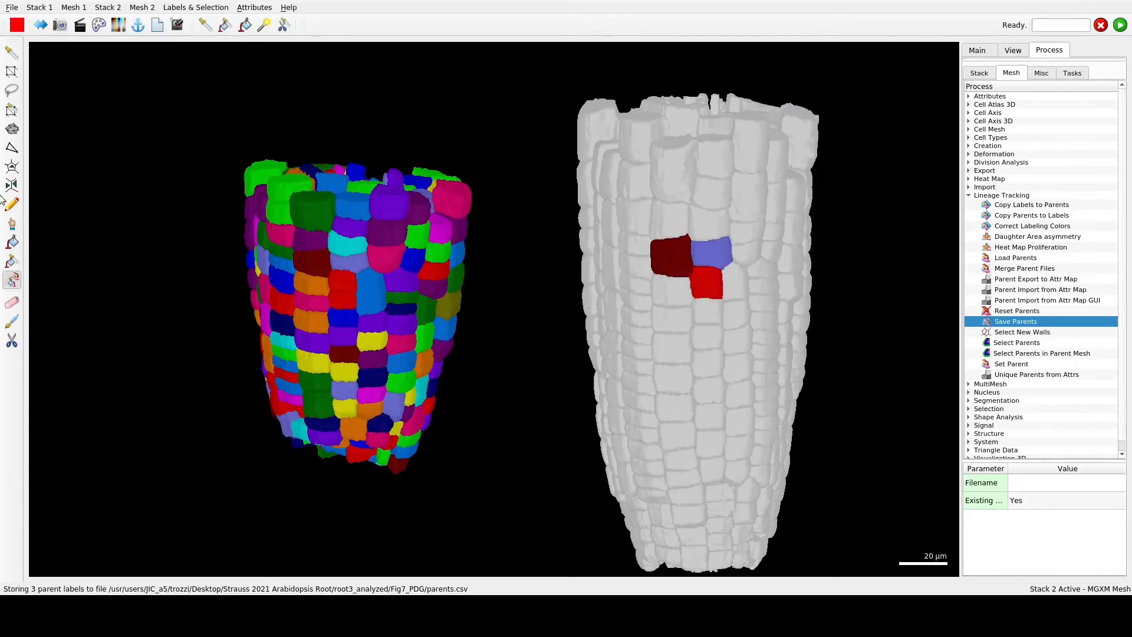
- Look through the 3D mesh deformation processes and select Auto Parent Labeling Step 3D
left_click(12, 242)
left_click(969, 154)
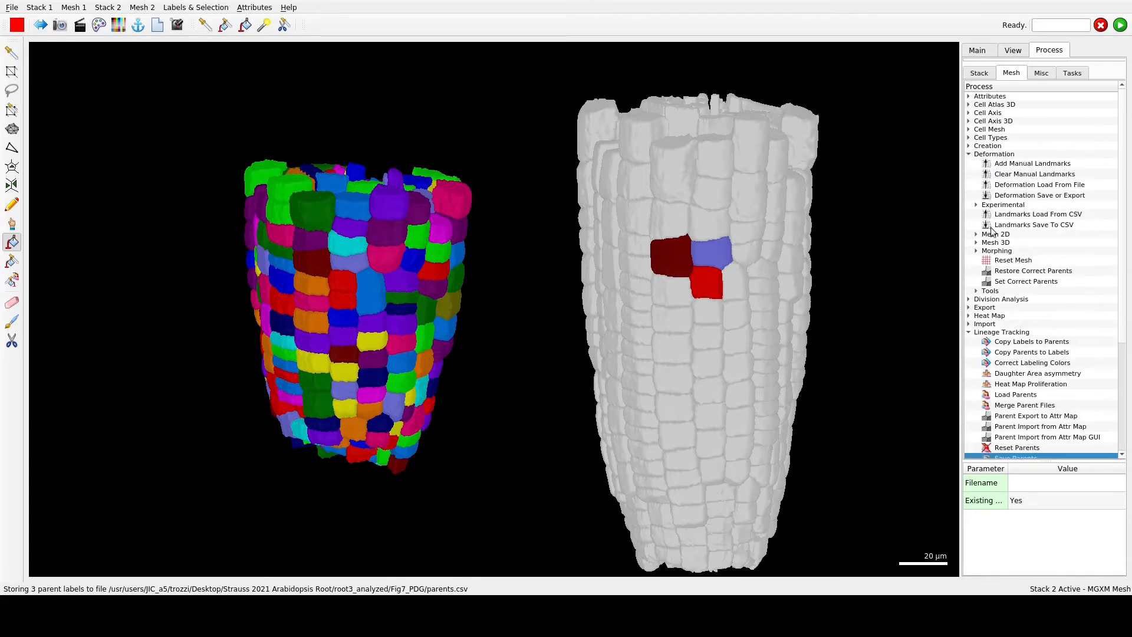
left_click(976, 243)
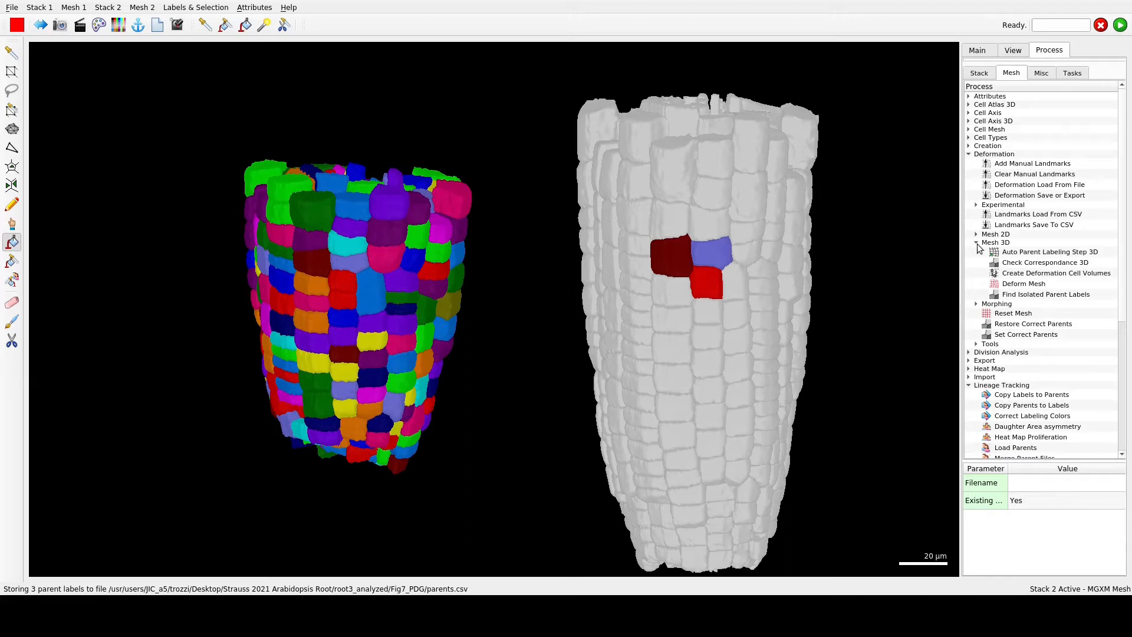
left_click(1036, 253)
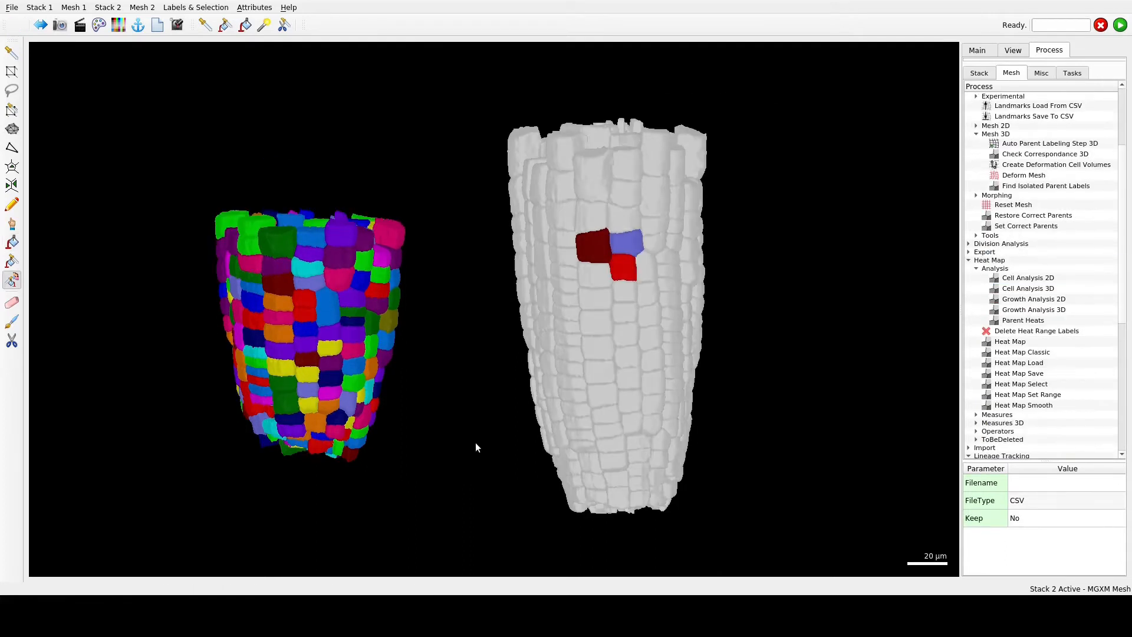
- Assign the labels of the orange and pink Stack 1 cells below the dark red cell as parents to the matching Stack 2 cells
scroll(475, 442, "up", 5)
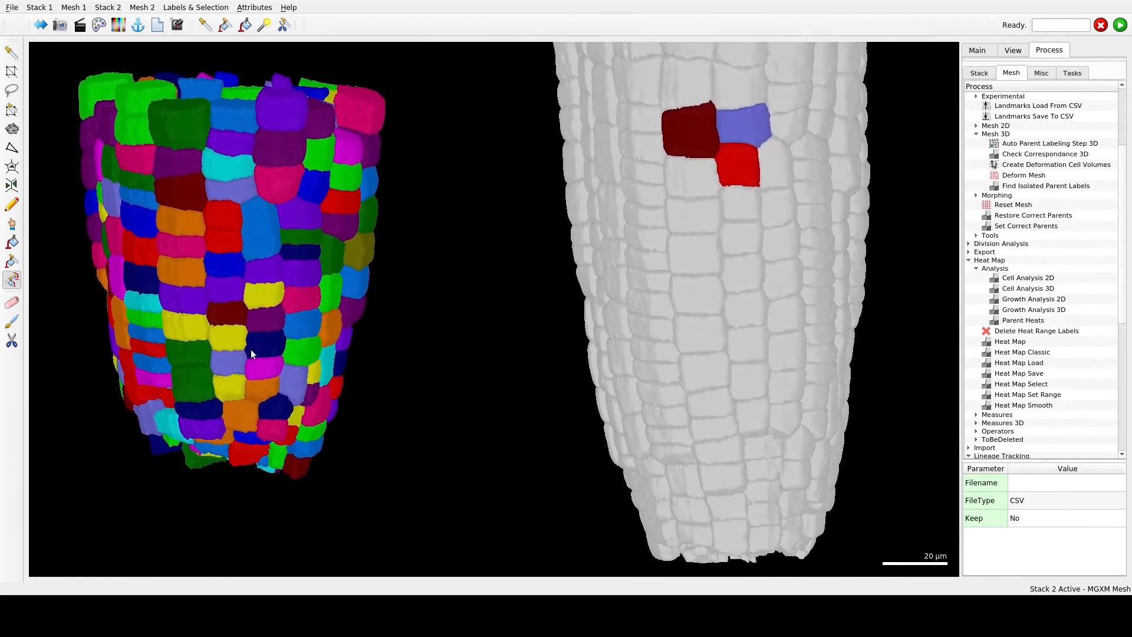
left_click(188, 227)
left_click(977, 51)
left_click(1026, 71)
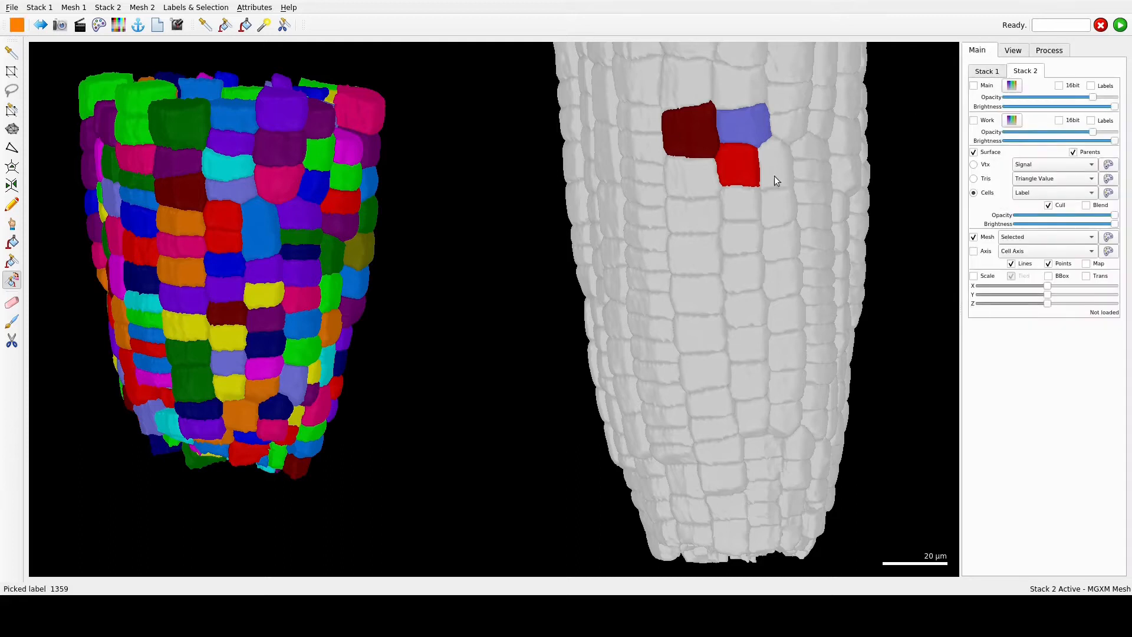
left_click(716, 188)
left_click(190, 252)
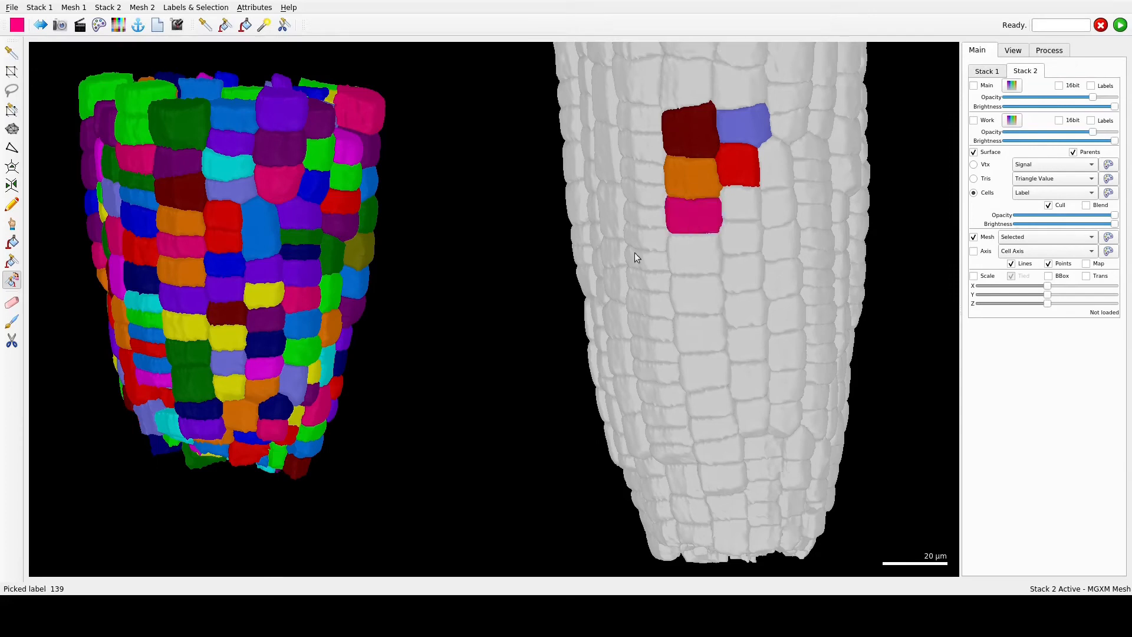
- Assign the labels of the next orange Stack 1 cell and the neighbouring blue cell as parents to the matching Stack 2 cells
left_click(184, 269)
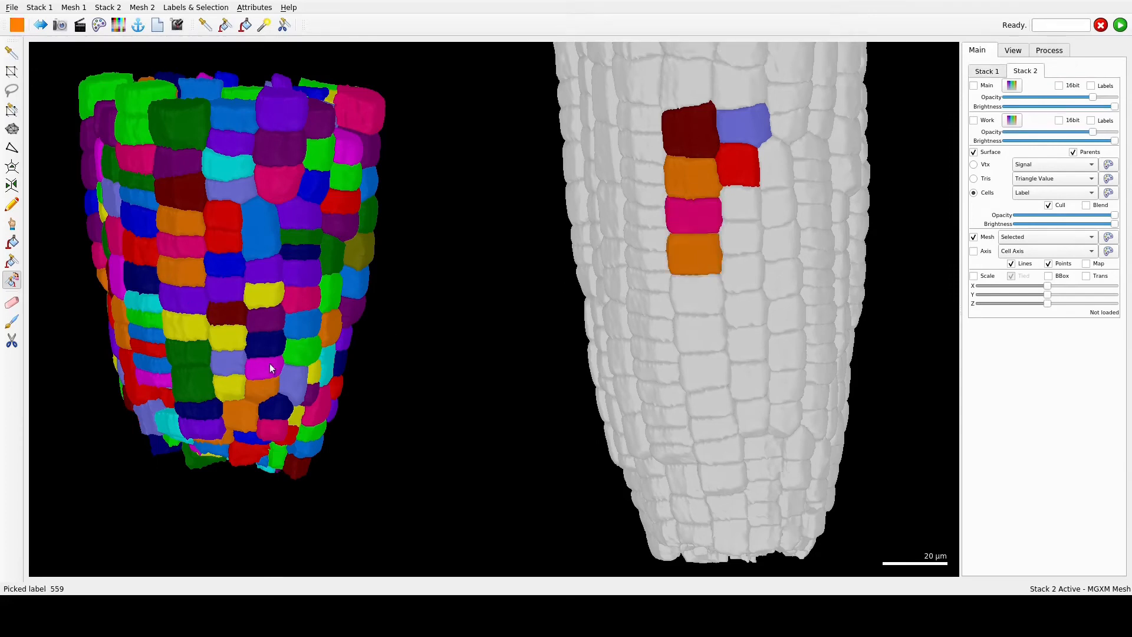
left_click(227, 267)
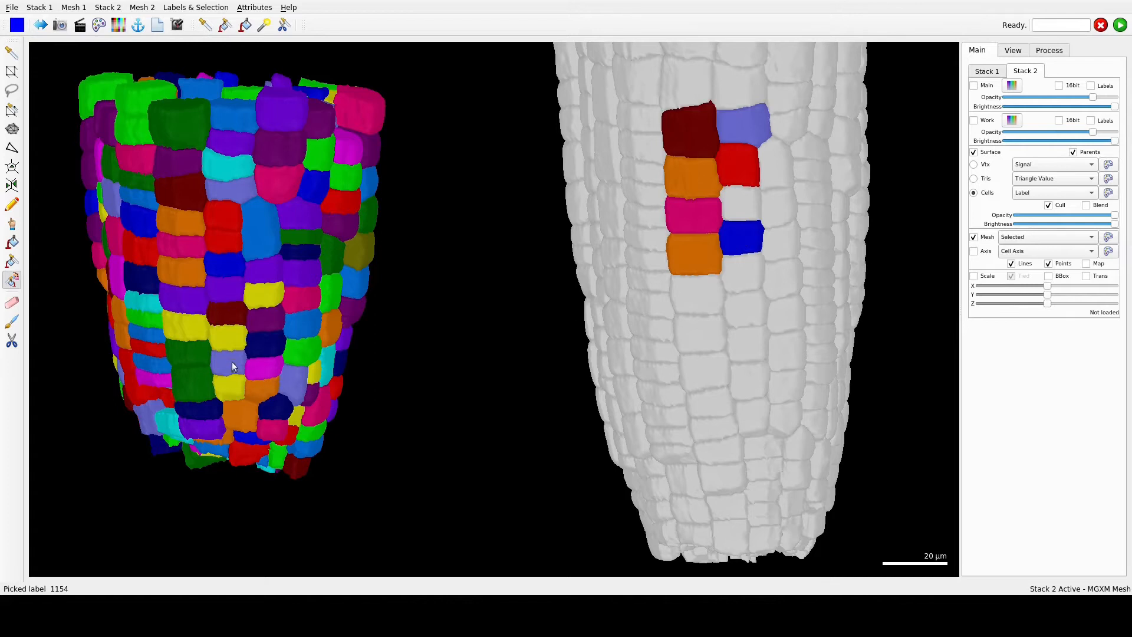
- Run the Cell Analysis 3D heat map process on the Stack 2 mesh
left_click(1050, 50)
scroll(804, 233, "down", 3)
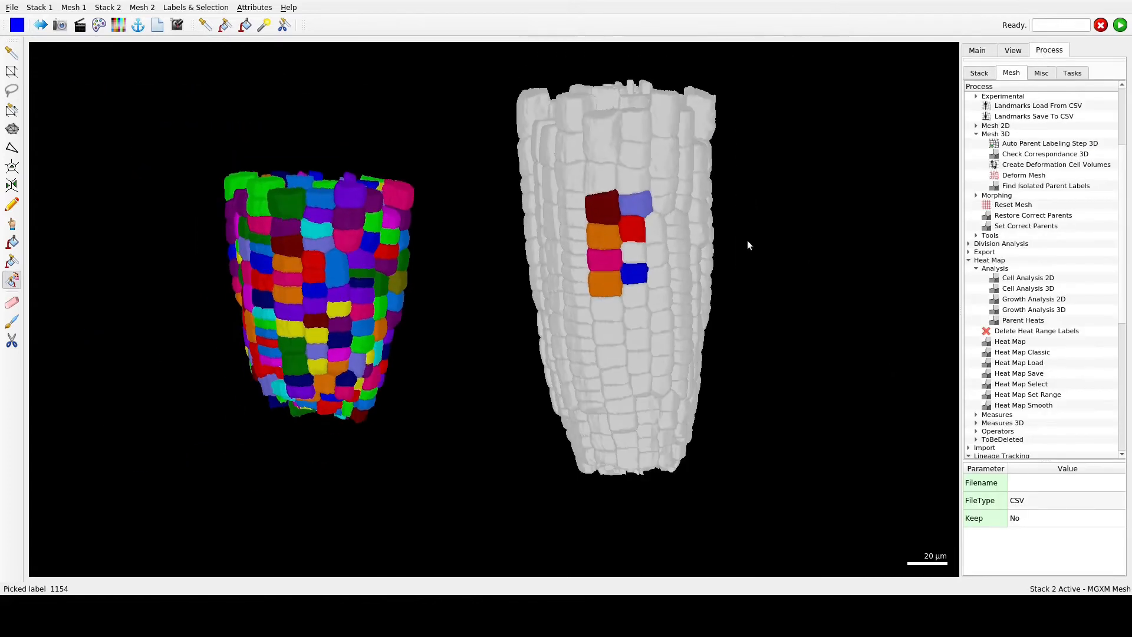
scroll(1028, 265, "up", 3)
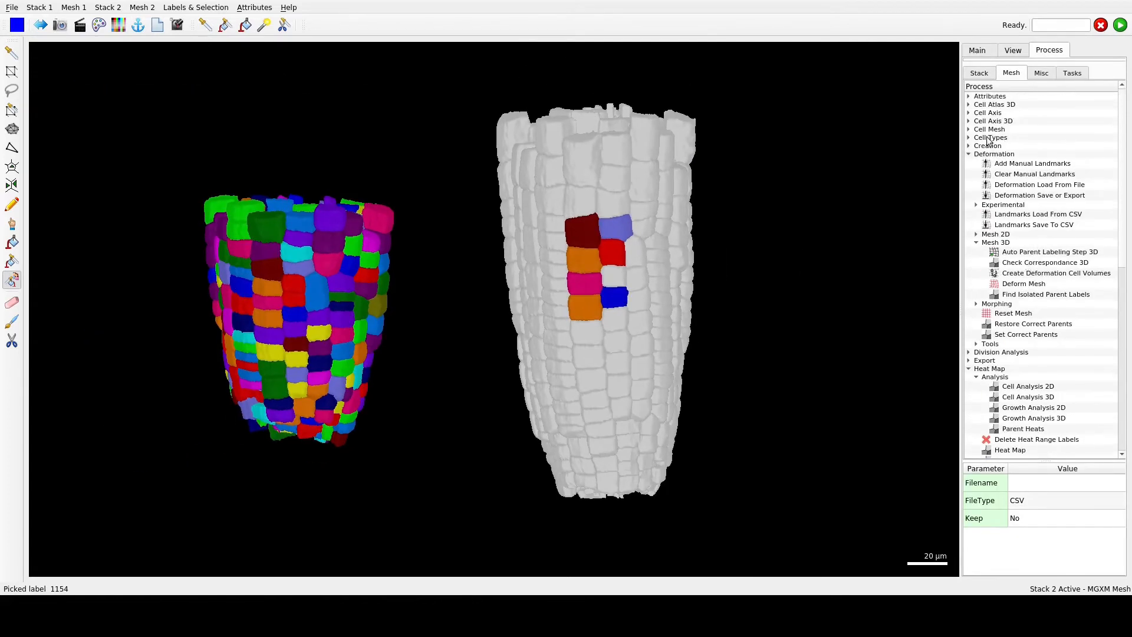
left_click(969, 129)
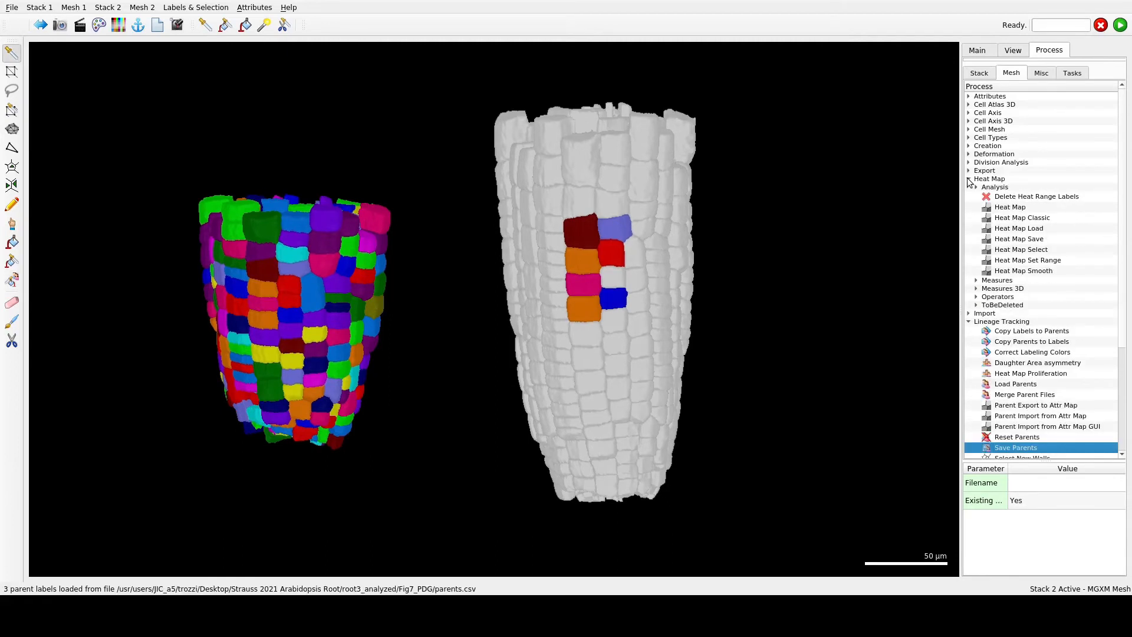
left_click(977, 188)
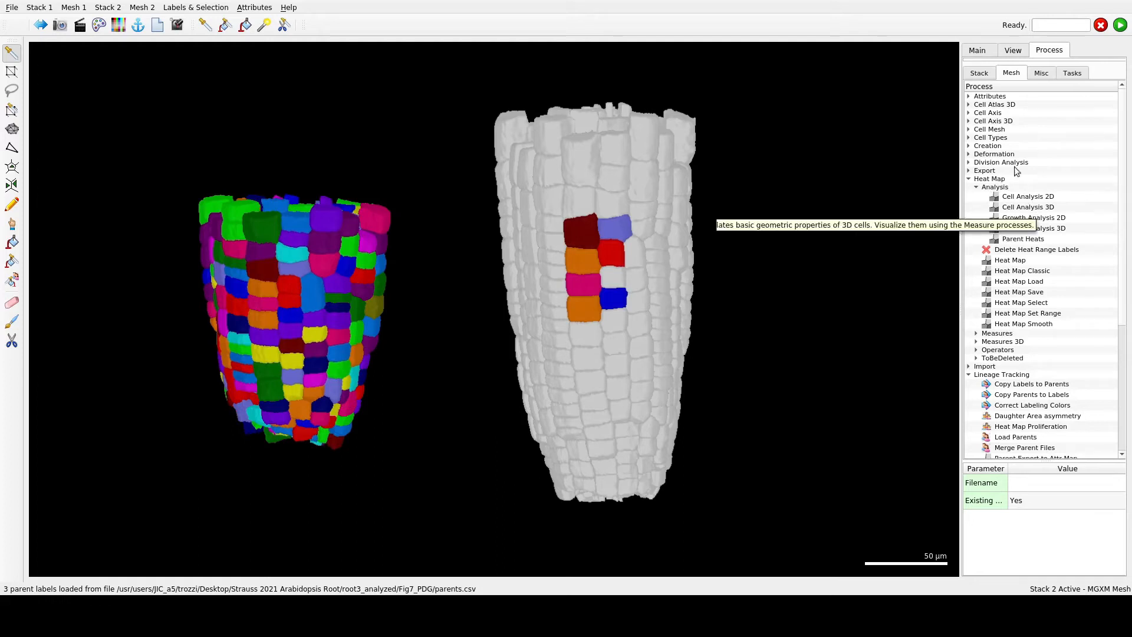
left_click(1037, 208)
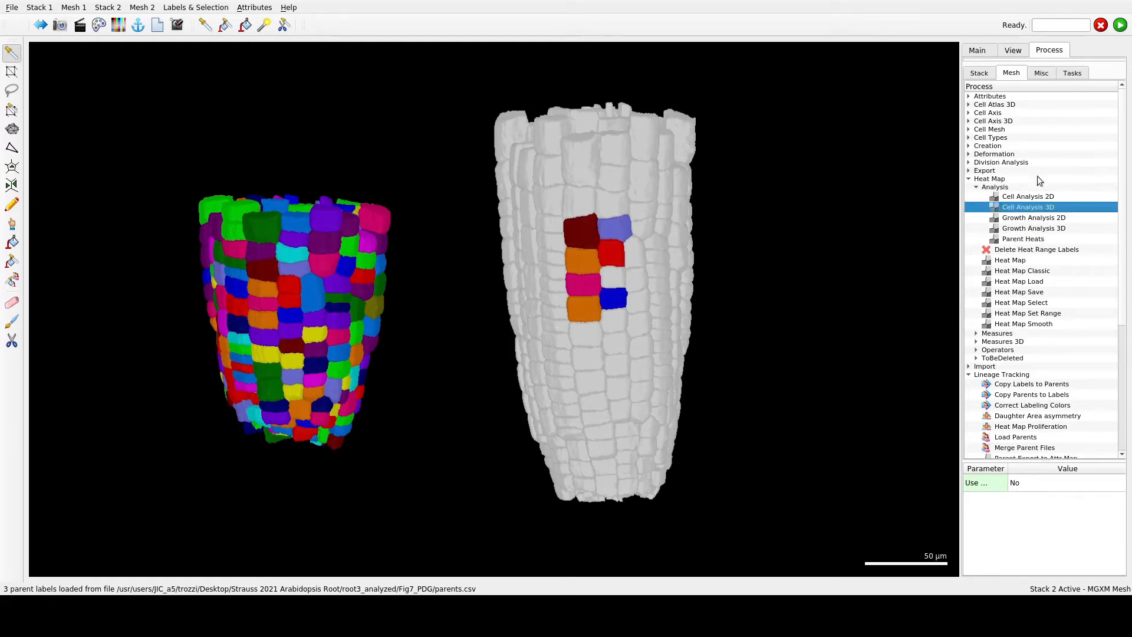
left_click(1120, 25)
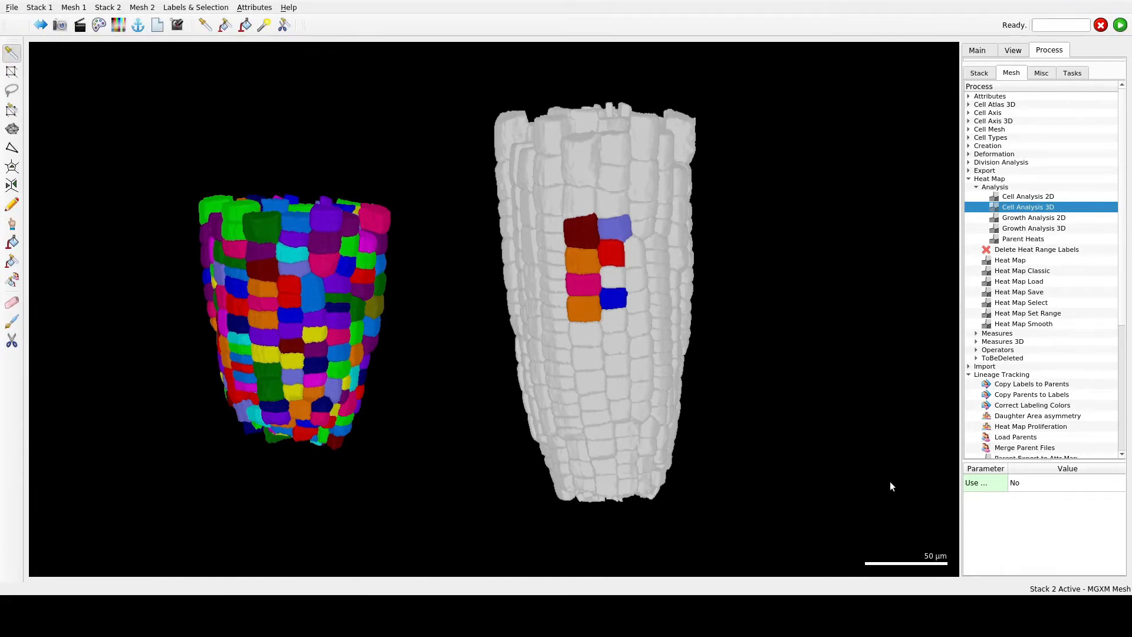
- Run Auto Parent Labeling Step 3D from the mesh deformation processes to extend the manually assigned parent labels to neighbouring cells
scroll(1029, 387, "down", 4)
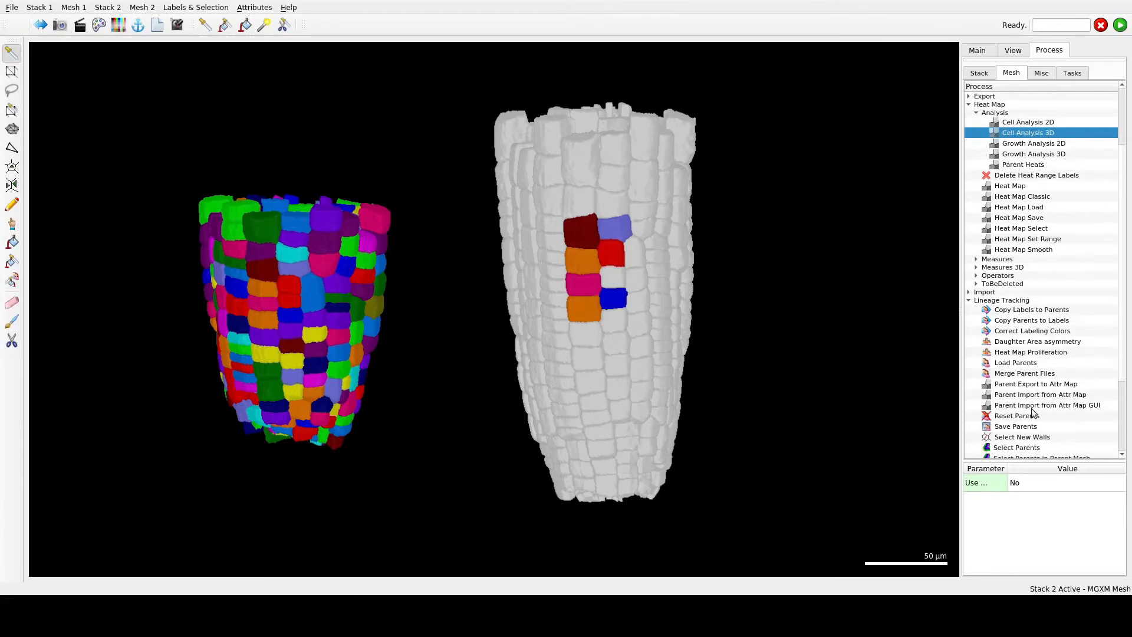
scroll(1015, 330, "up", 4)
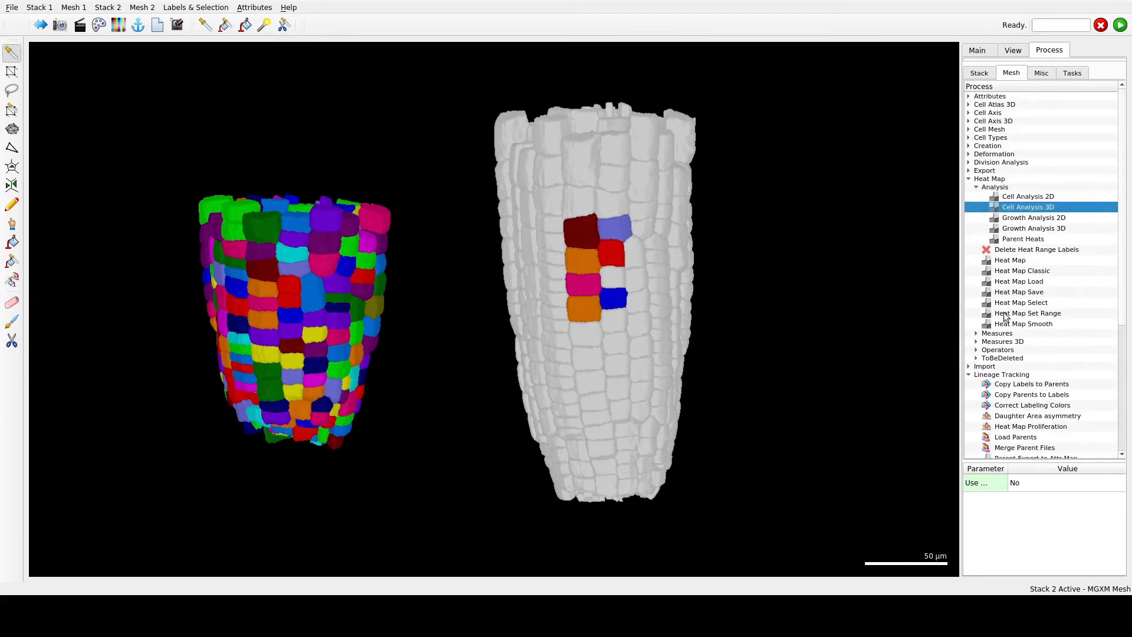
left_click(969, 155)
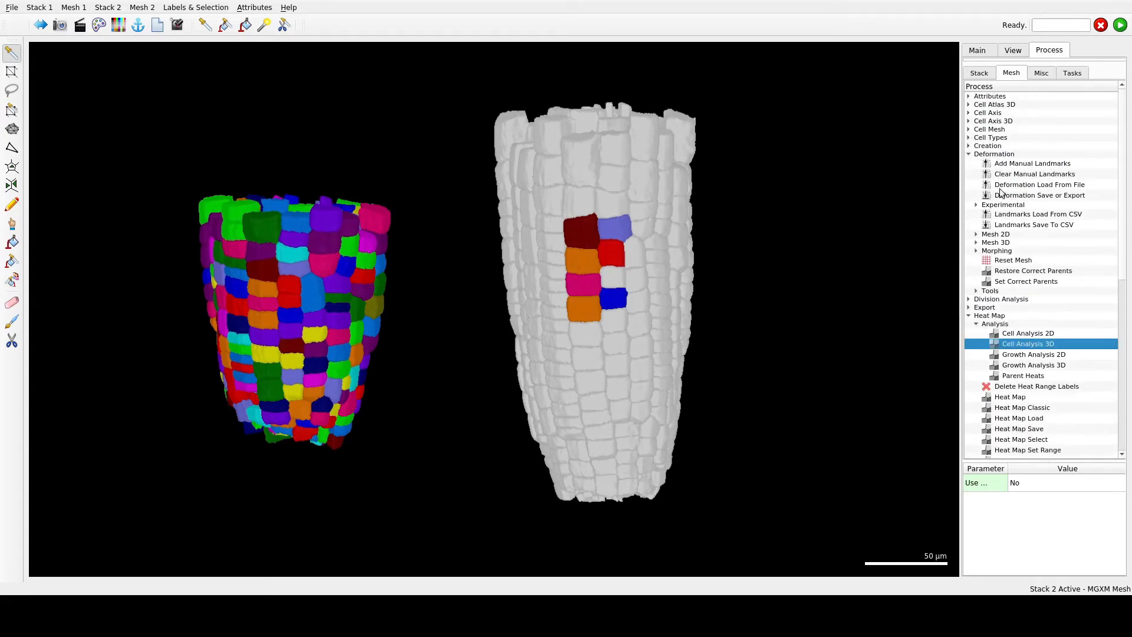
left_click(977, 243)
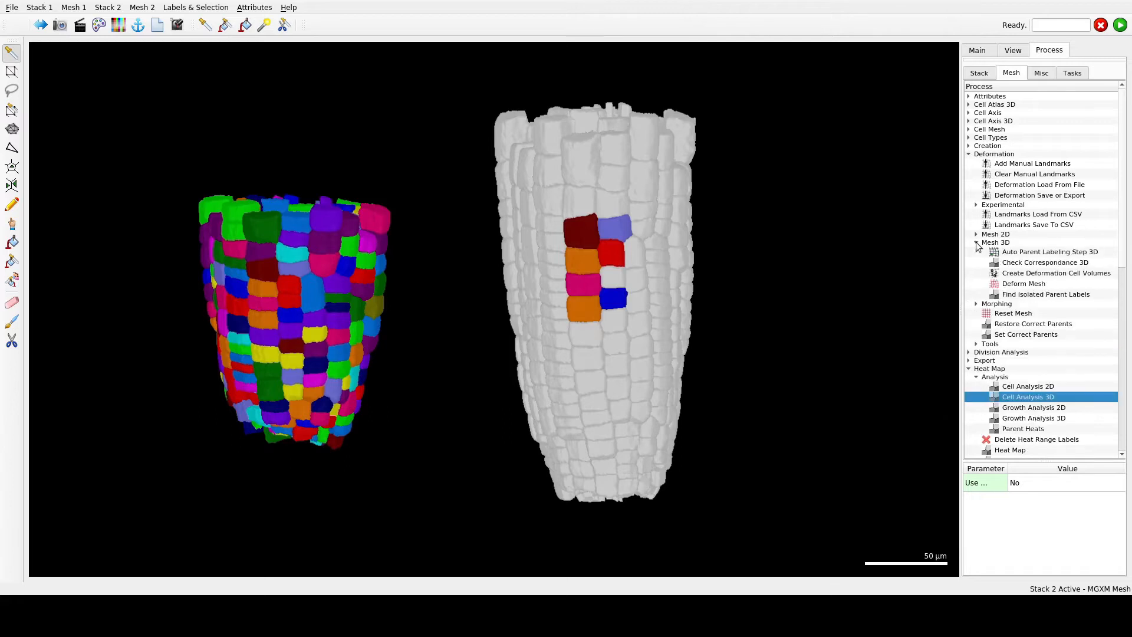
left_click(1048, 253)
left_click(1121, 25)
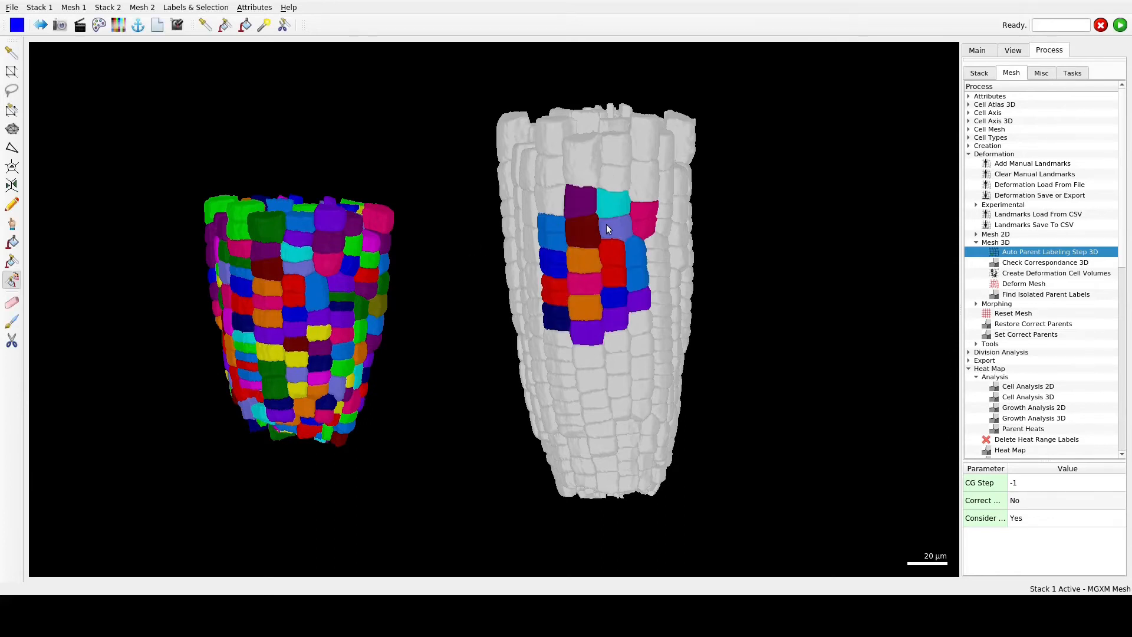
- Correct the Stack 2 cell beside the dark red cell by assigning it the dark green Stack 1 cell as parent
scroll(607, 225, "up", 2)
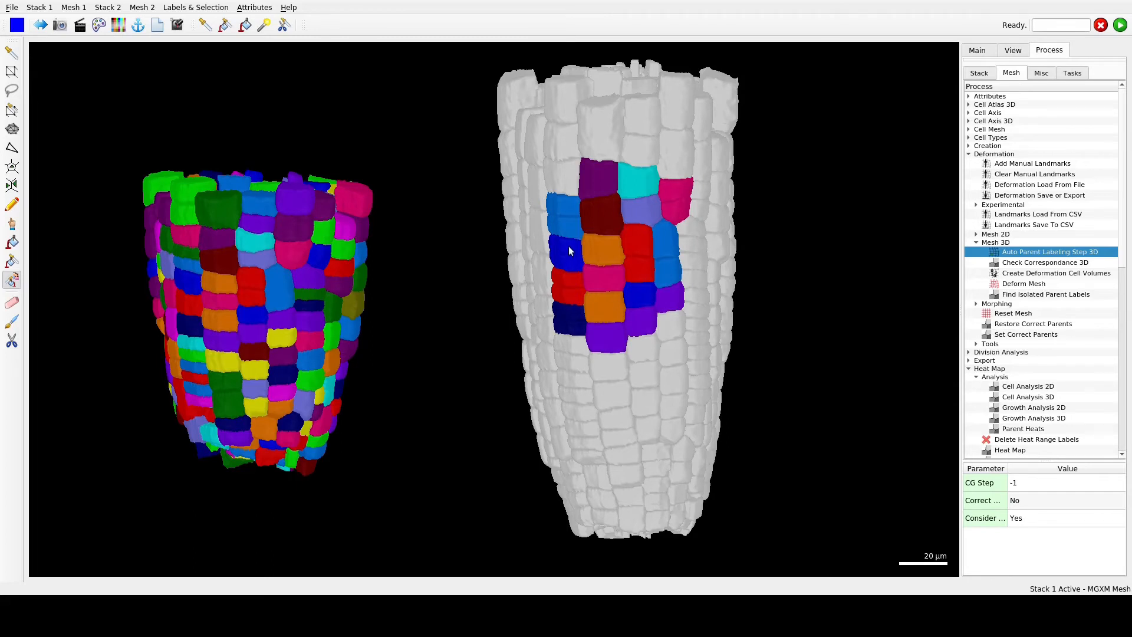
right_click_drag(570, 212, 594, 232)
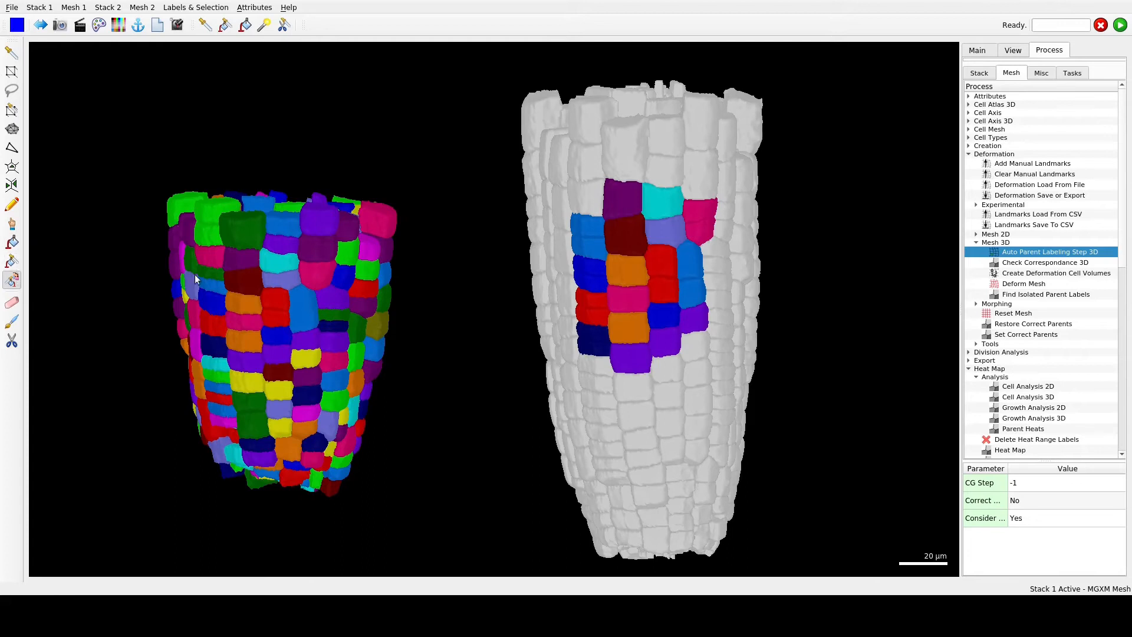
left_click(979, 53)
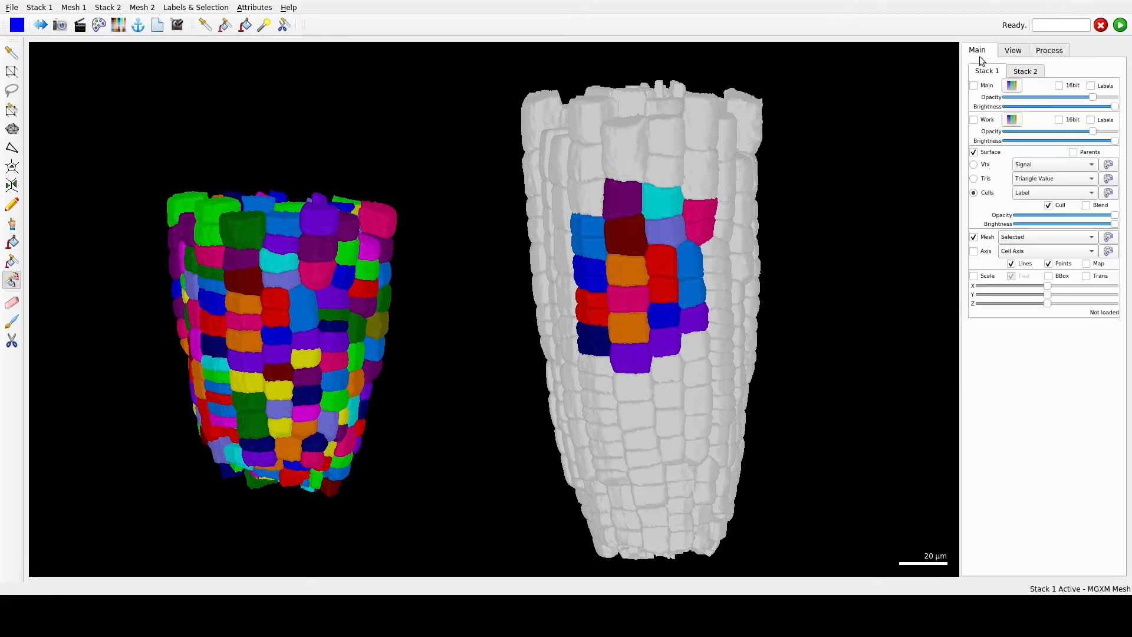
left_click(215, 282)
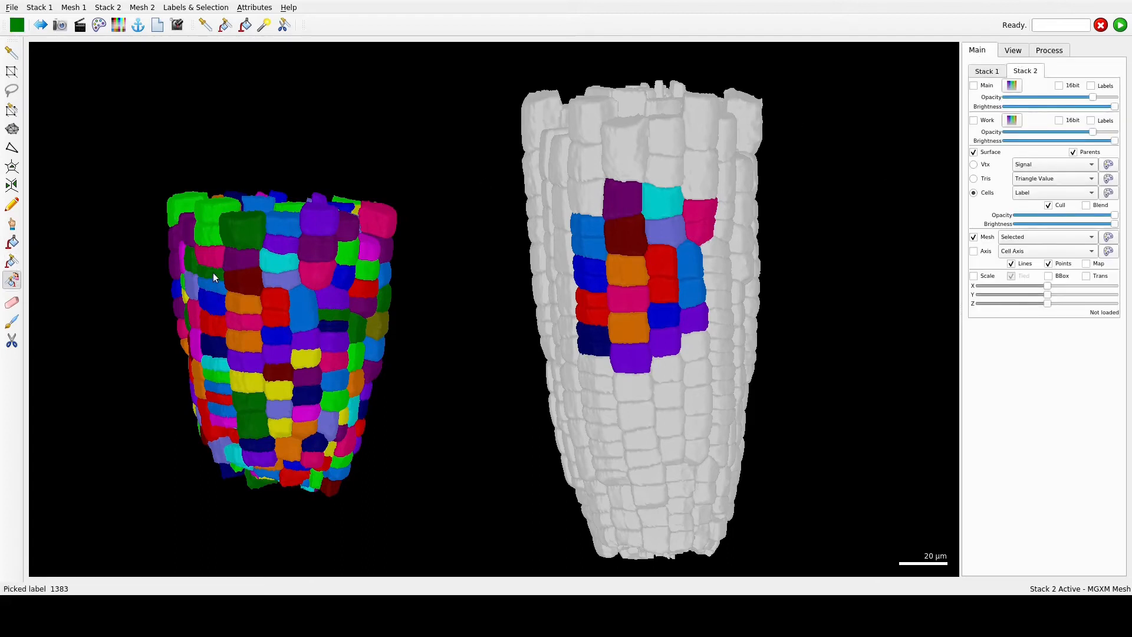
left_click(597, 229, "alt")
- Make Stack 1 active and run Auto Parent Labeling Step 3D again from the corrected parent labels
left_click(996, 72)
left_click(1055, 52)
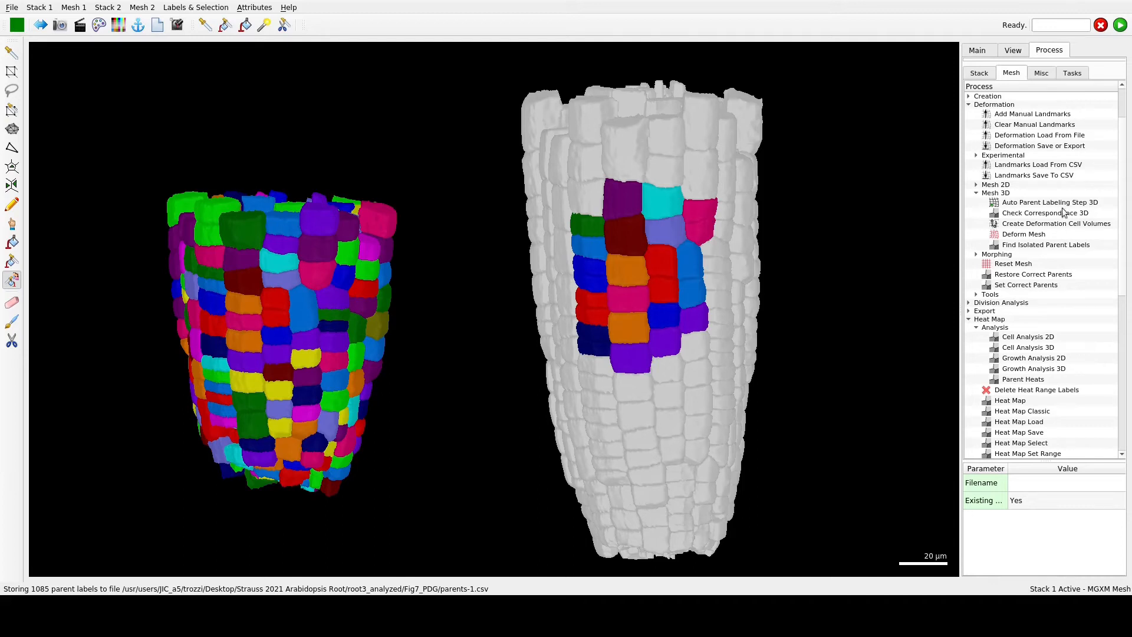
left_click(1053, 208)
double_click(1045, 206)
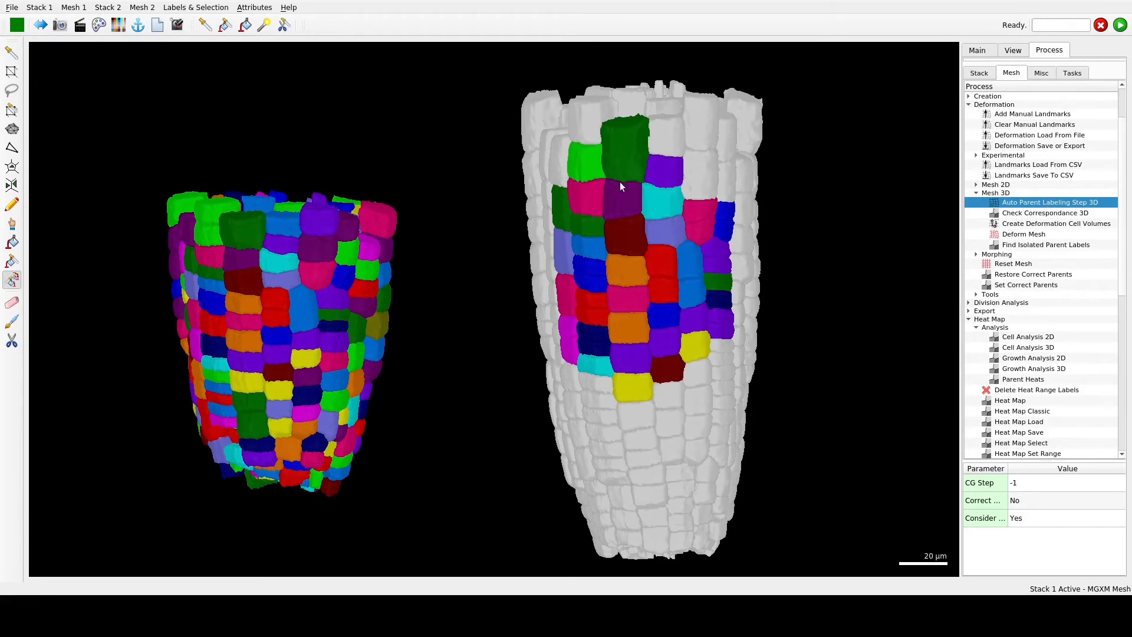
- Check the new parent labels against Stack 1 from several angles and run another Auto Parent Labeling Step 3D
left_click_drag(438, 515, 524, 498)
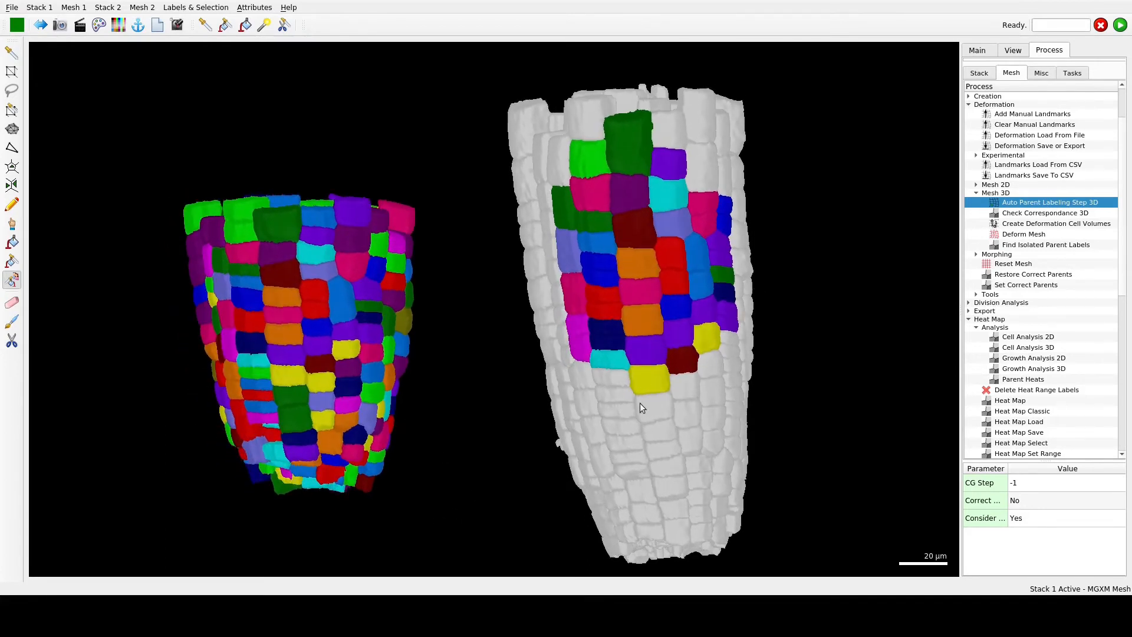
left_click_drag(640, 402, 608, 410)
left_click_drag(702, 344, 657, 353)
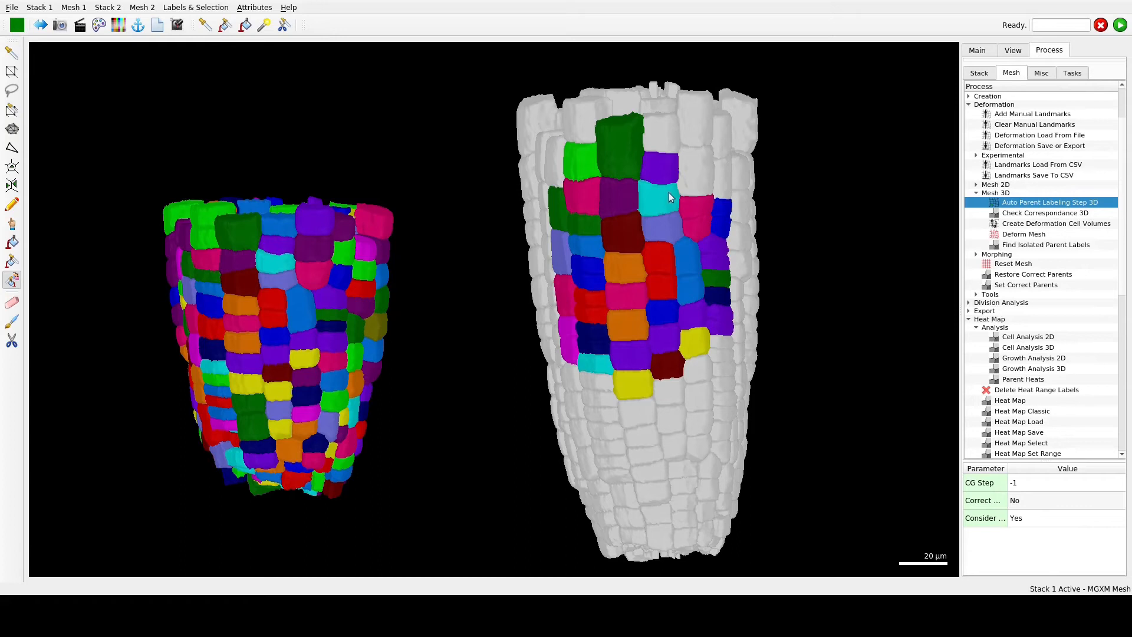
double_click(1076, 205)
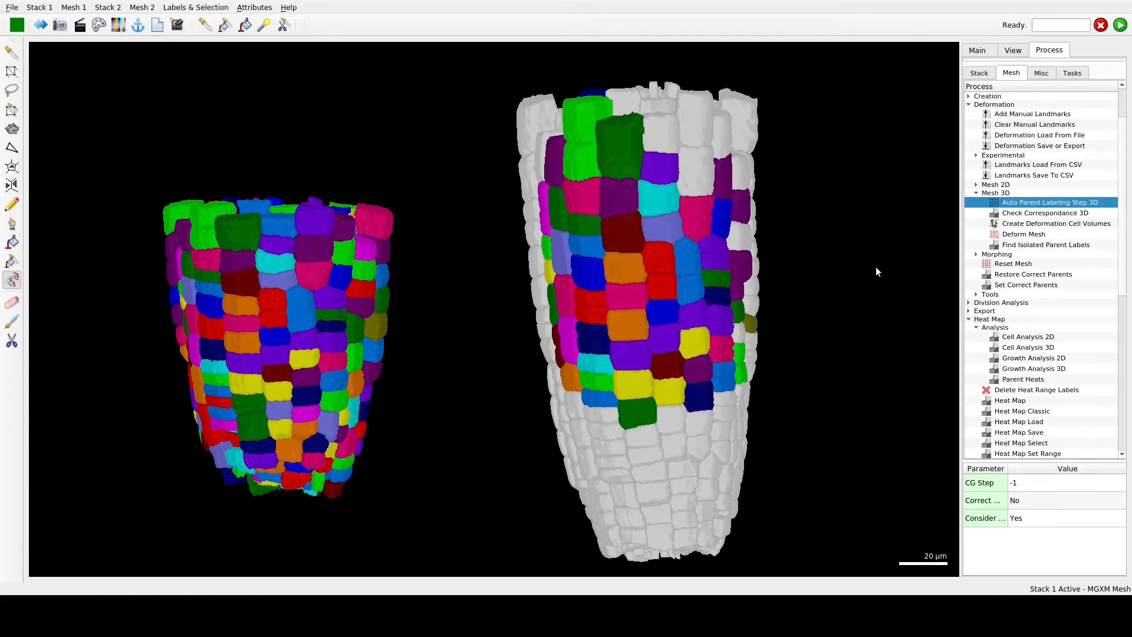
- Correct two wrongly labelled purple cells near the top of Stack 2 by assigning the matching bright green Stack 1 cells as parents
left_click_drag(773, 312, 643, 435)
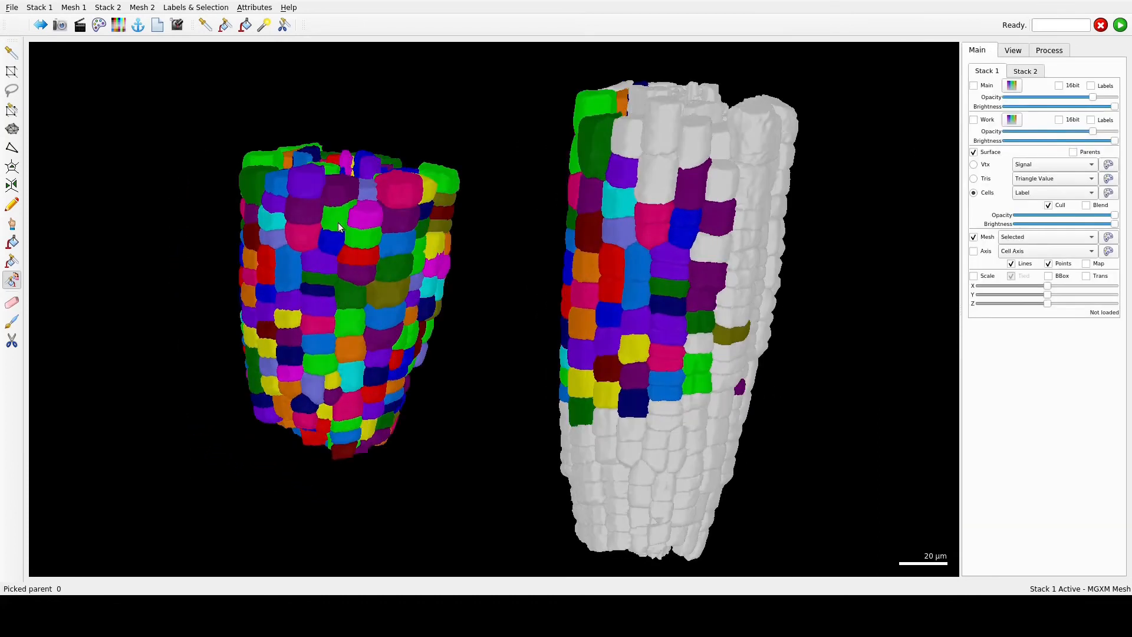
left_click(340, 227)
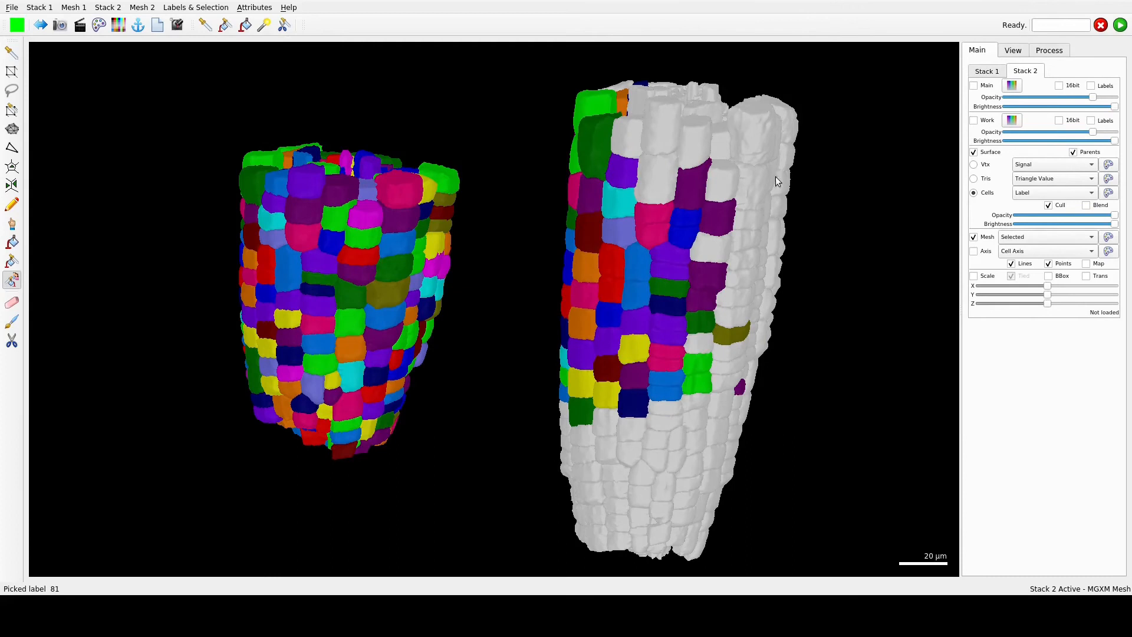
left_click(693, 197)
left_click(359, 243)
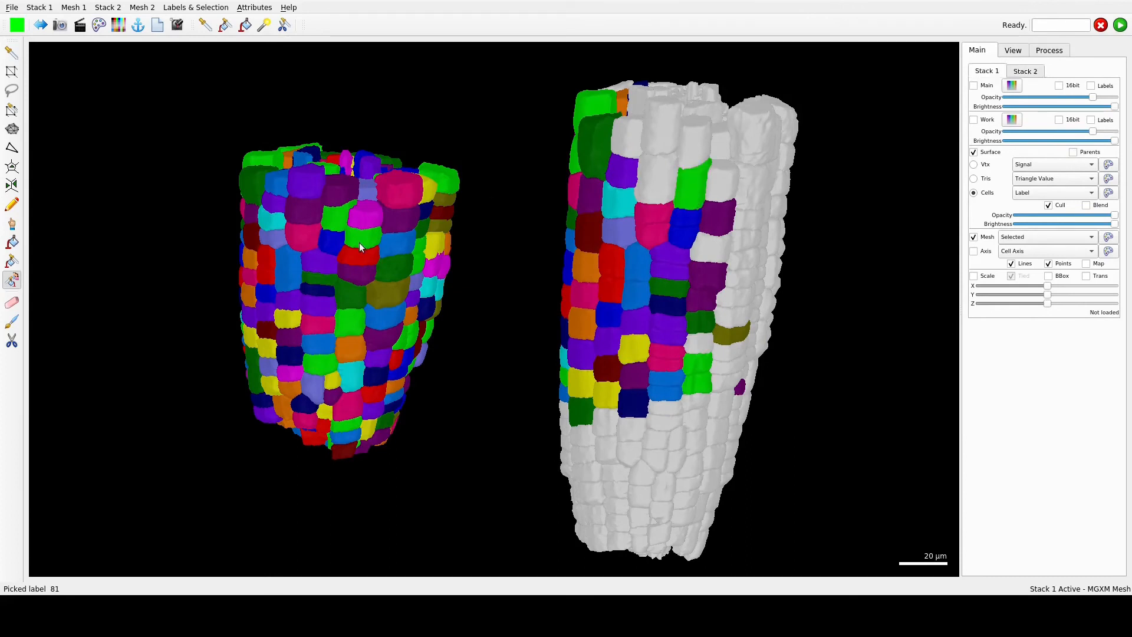
left_click(372, 240)
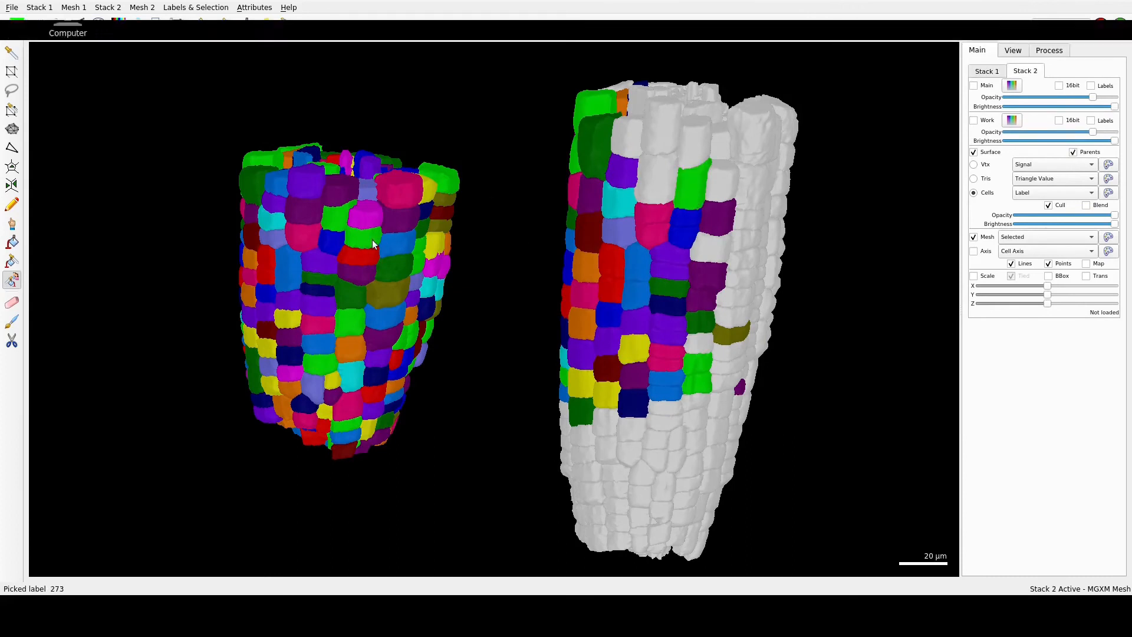
left_click(716, 220)
- Correct the parents of two more Stack 2 cells on the root's side with the matching dark green and blue Stack 1 labels
left_click_drag(660, 377, 723, 391)
left_click(318, 313)
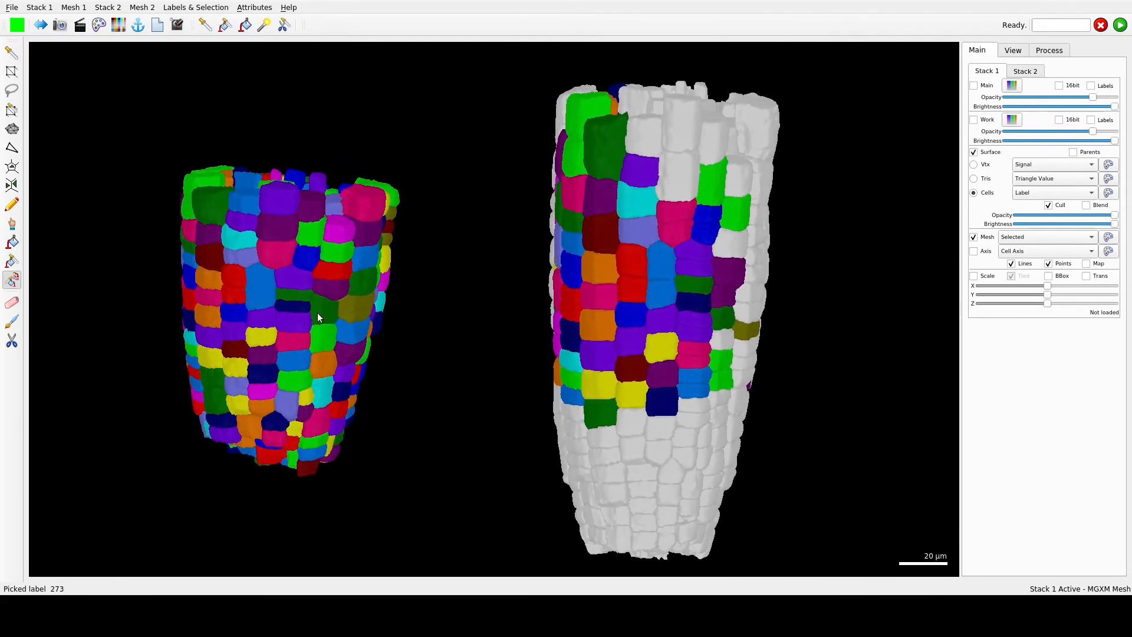
left_click(722, 297)
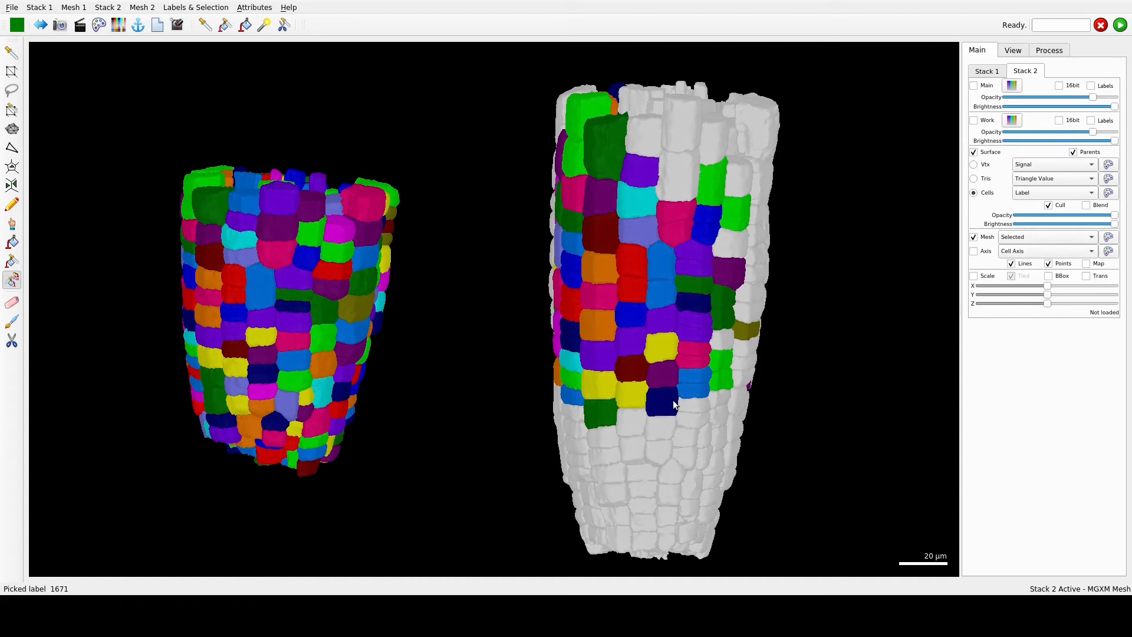
left_click(352, 331)
left_click_drag(742, 330, 532, 422)
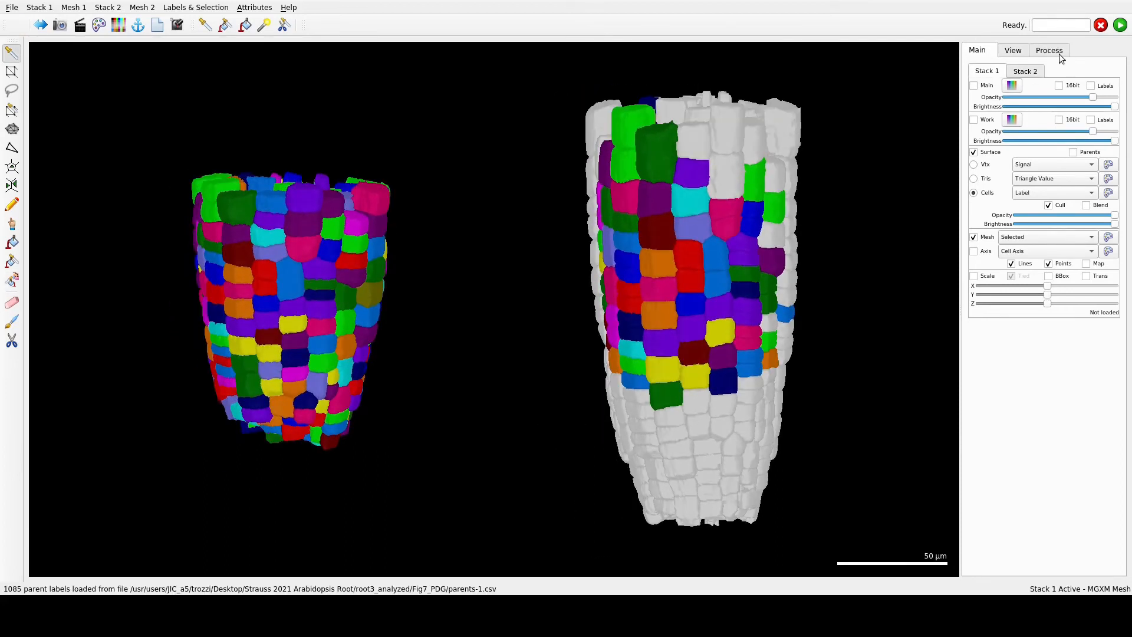
- Run Auto Parent Labeling Step 3D on the manually corrected labels to spread parents further down and around the root
left_click(1060, 56)
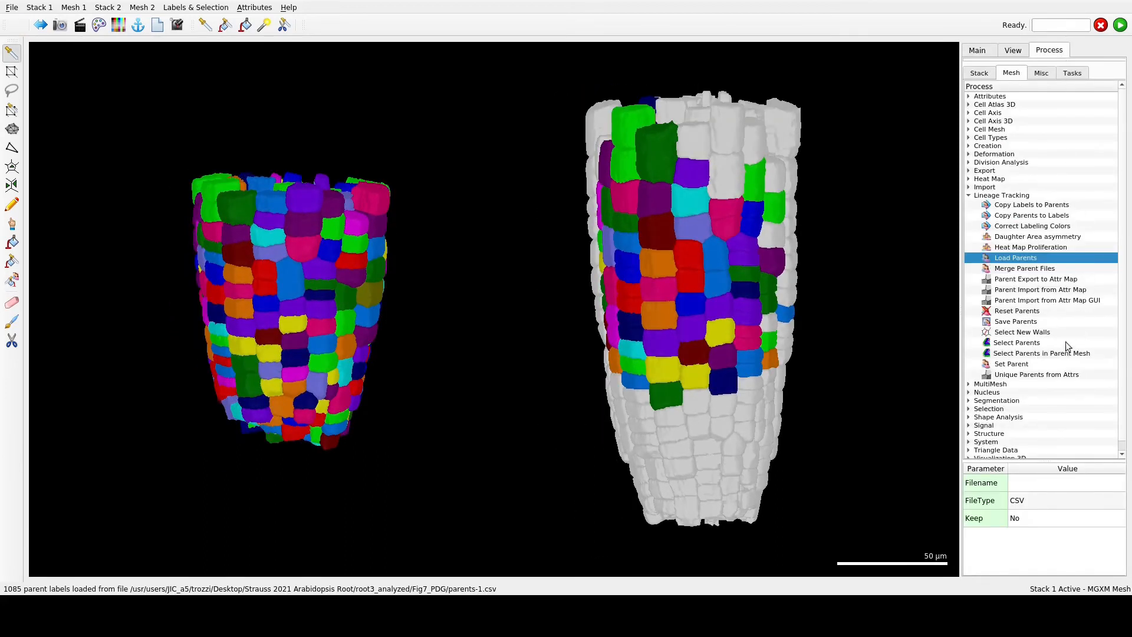
left_click(969, 155)
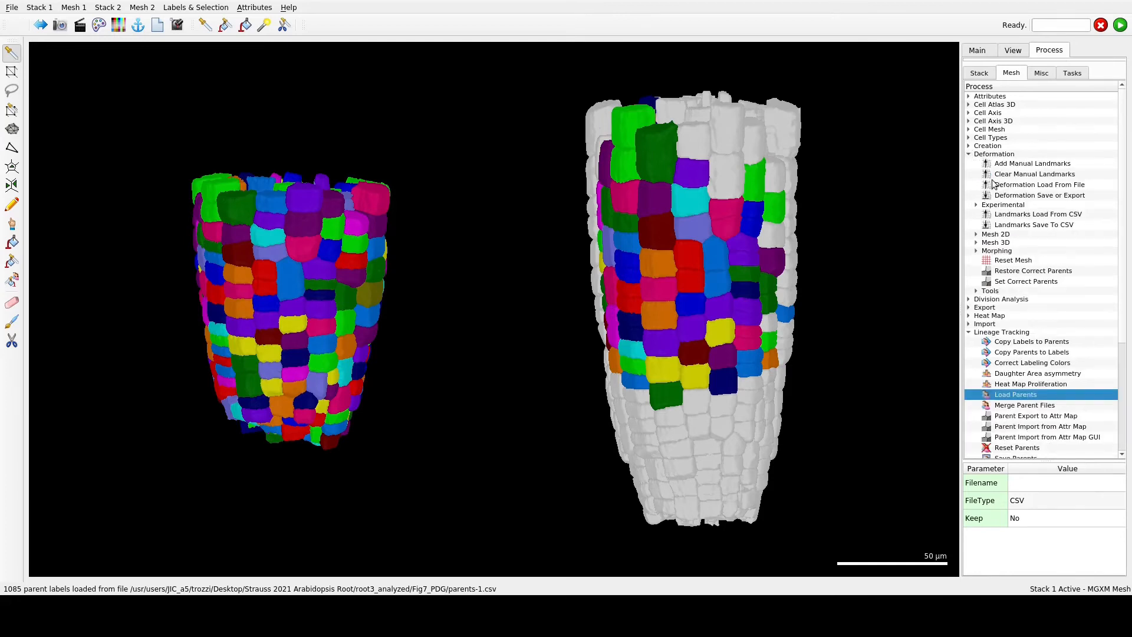
left_click(978, 242)
left_click(1080, 254)
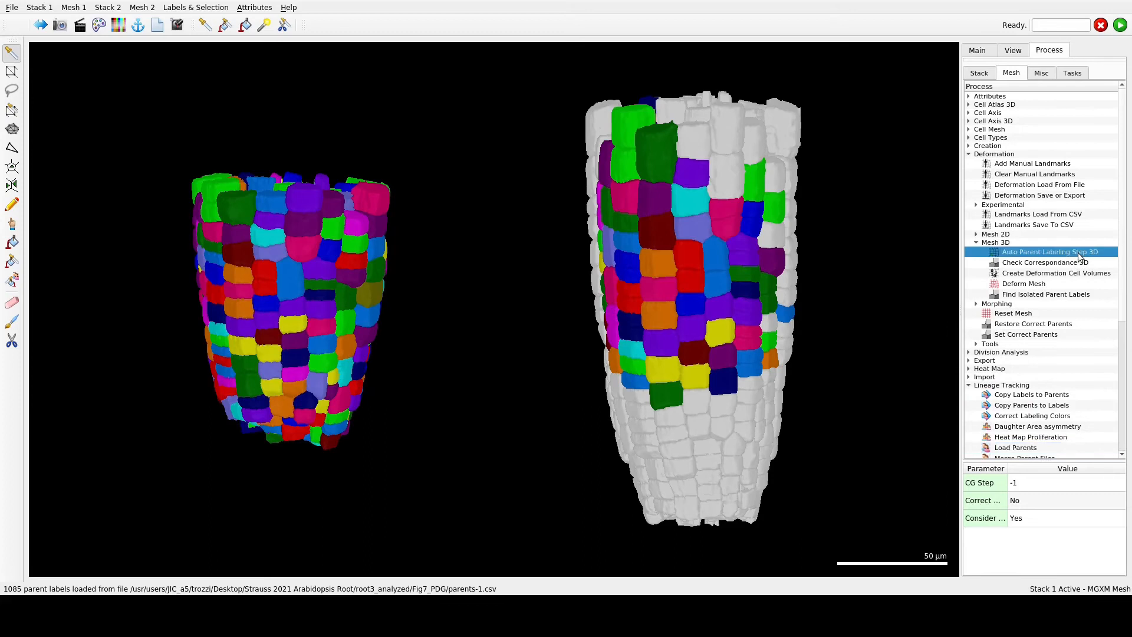
left_click(1121, 25)
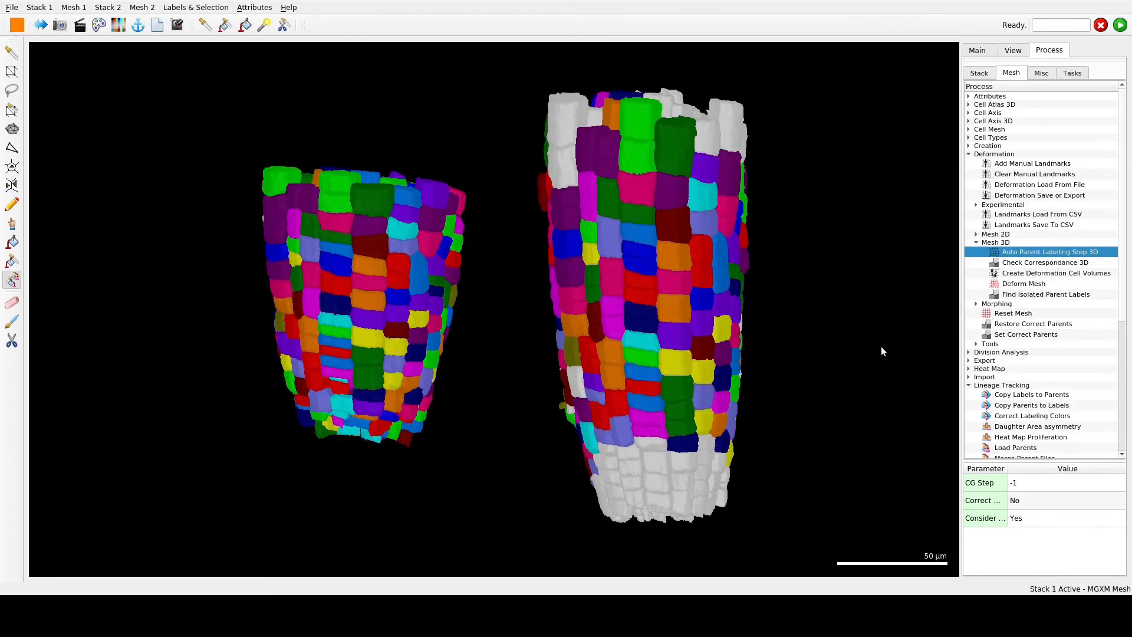
- Save the corrected parent labels to parents-1.csv in the Fig7_PDG folder, replacing the existing file
scroll(1028, 372, "down", 5)
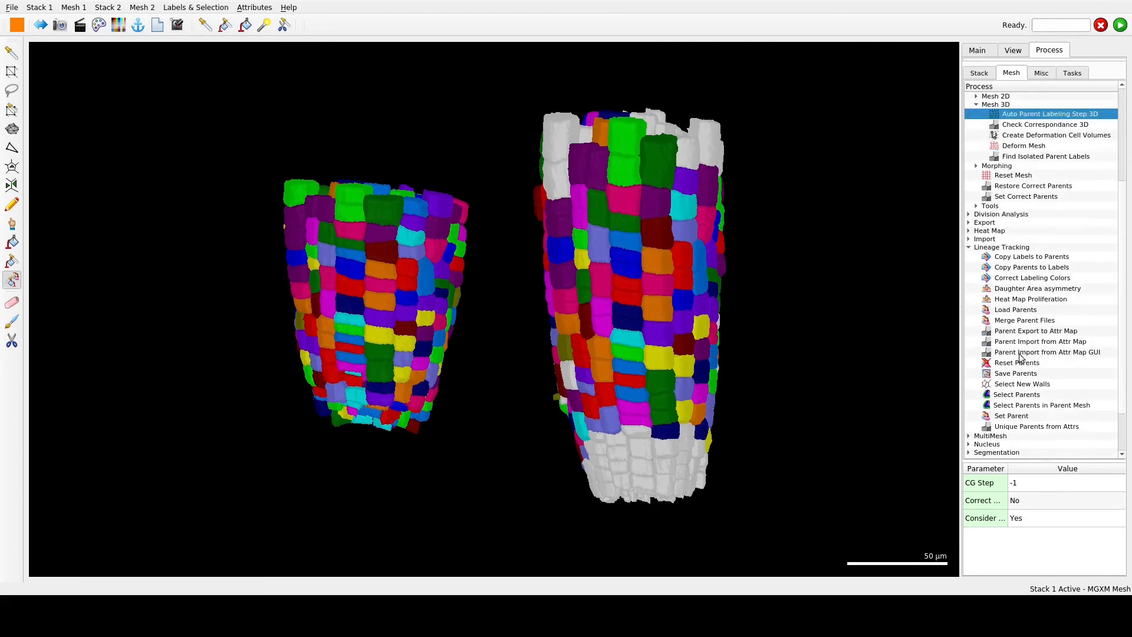
double_click(1019, 373)
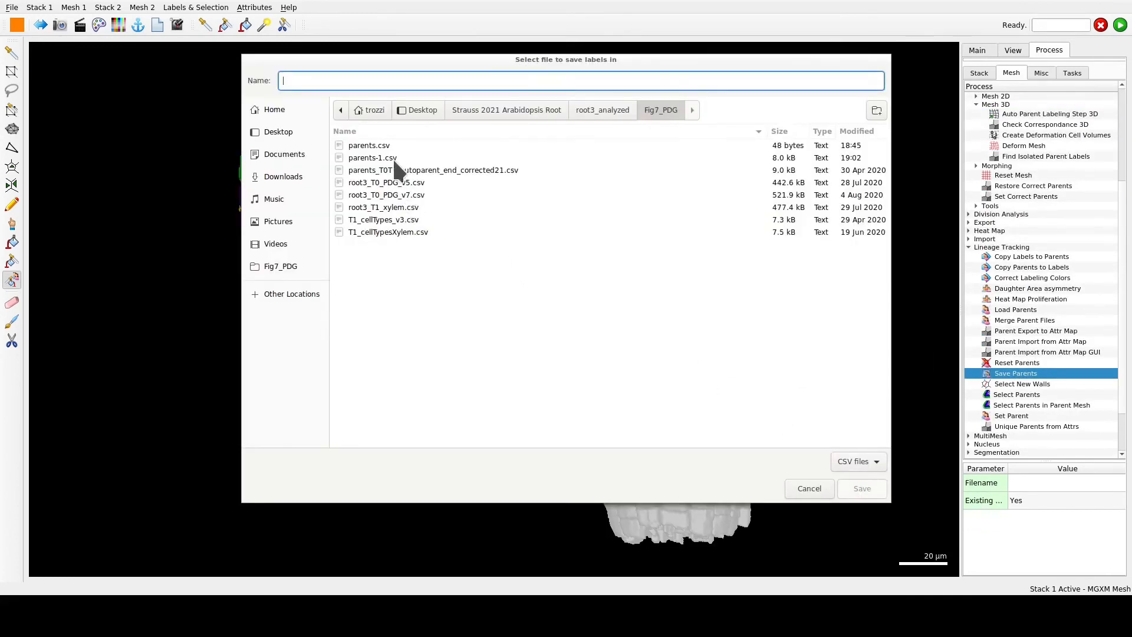
left_click(393, 158)
left_click(862, 488)
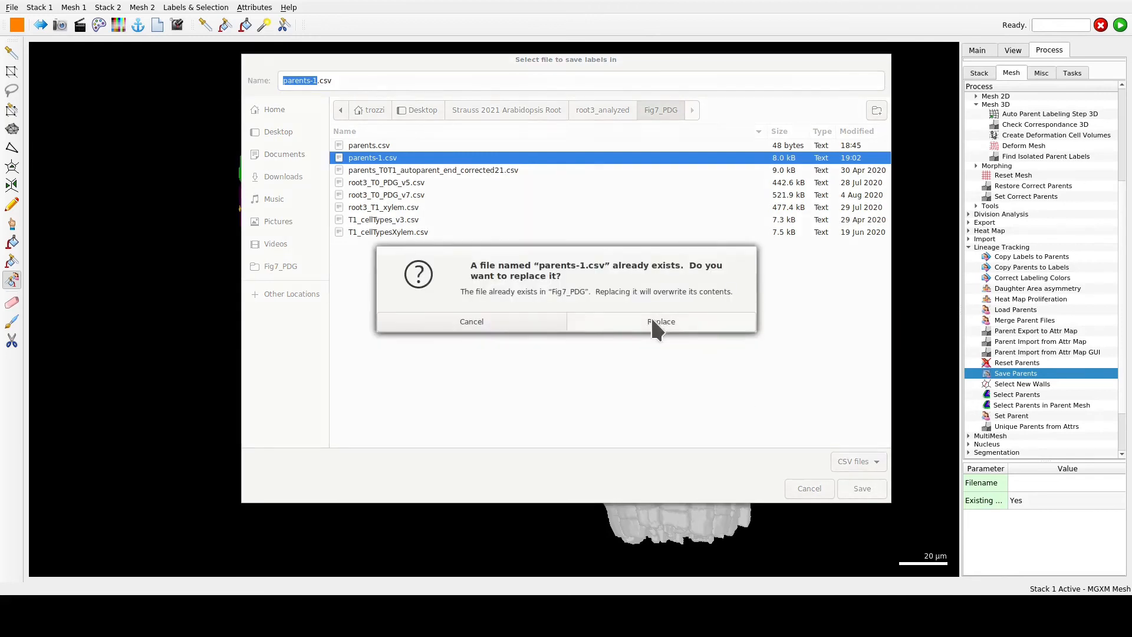
left_click(652, 324)
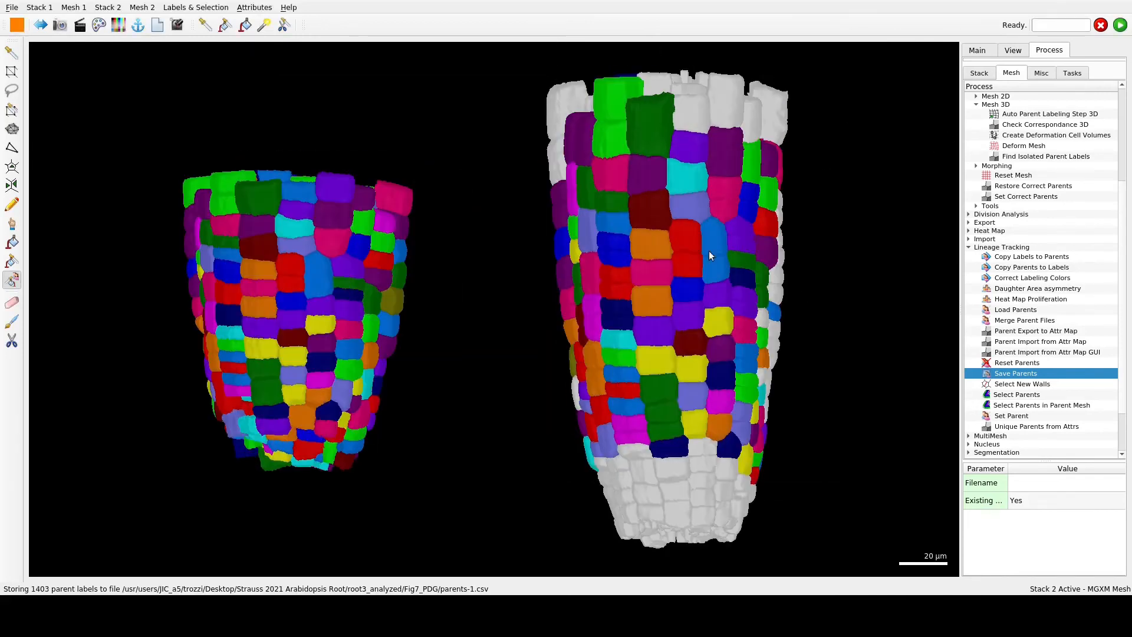
- Load the parent labels for Stack 2 from parents_T0T1_autoparent_end_corrected21.csv
left_click_drag(708, 250, 823, 381)
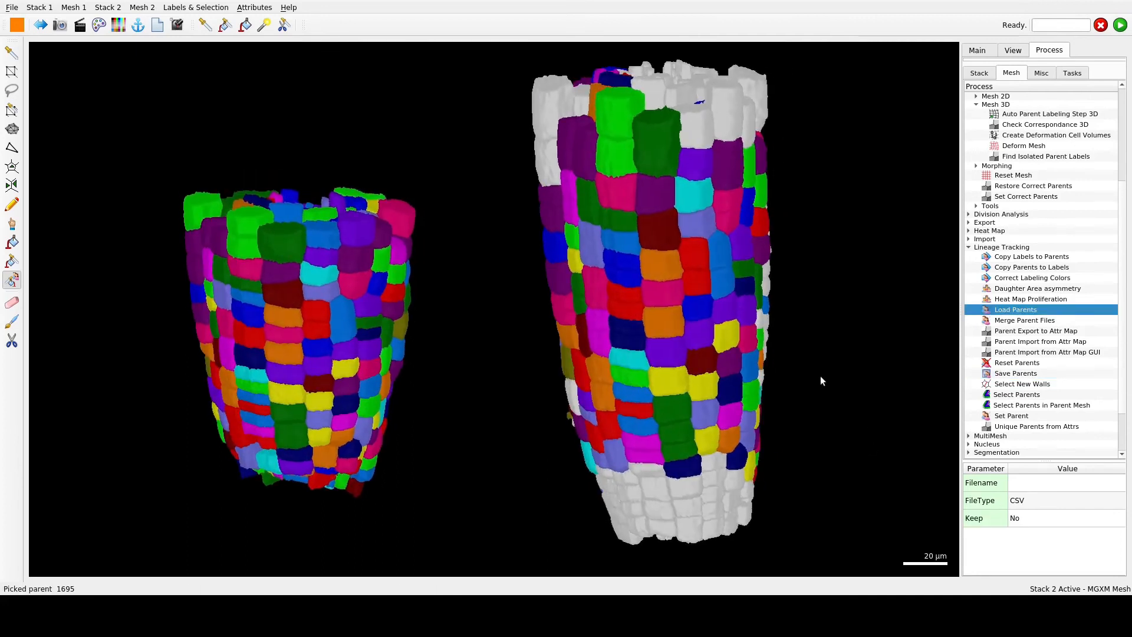
left_click(1120, 25)
left_click(437, 138)
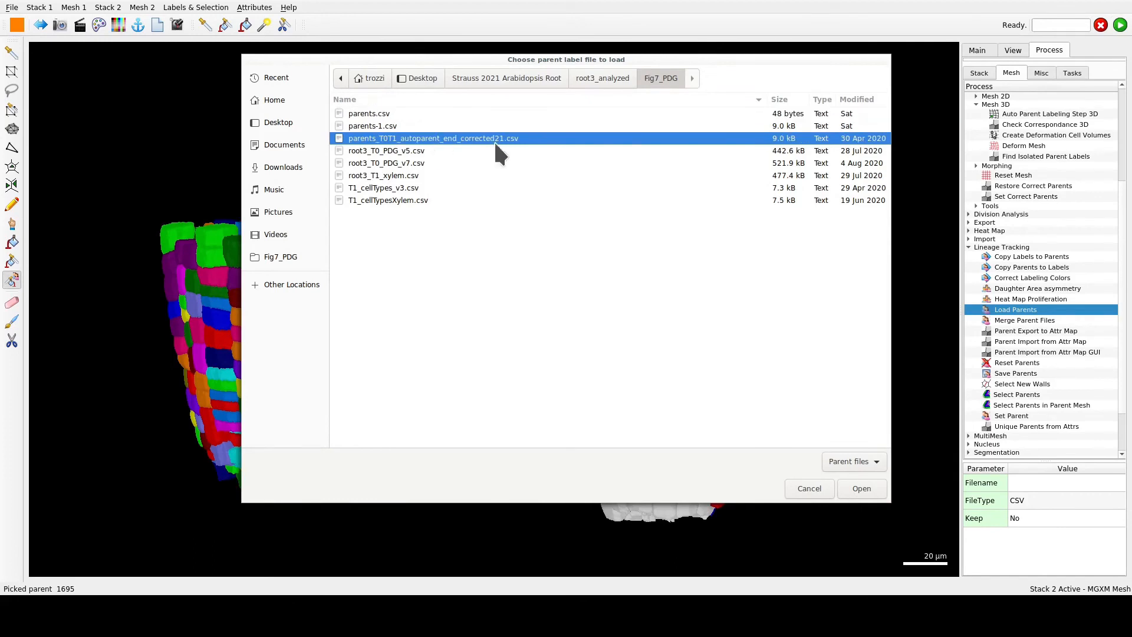
left_click(865, 492)
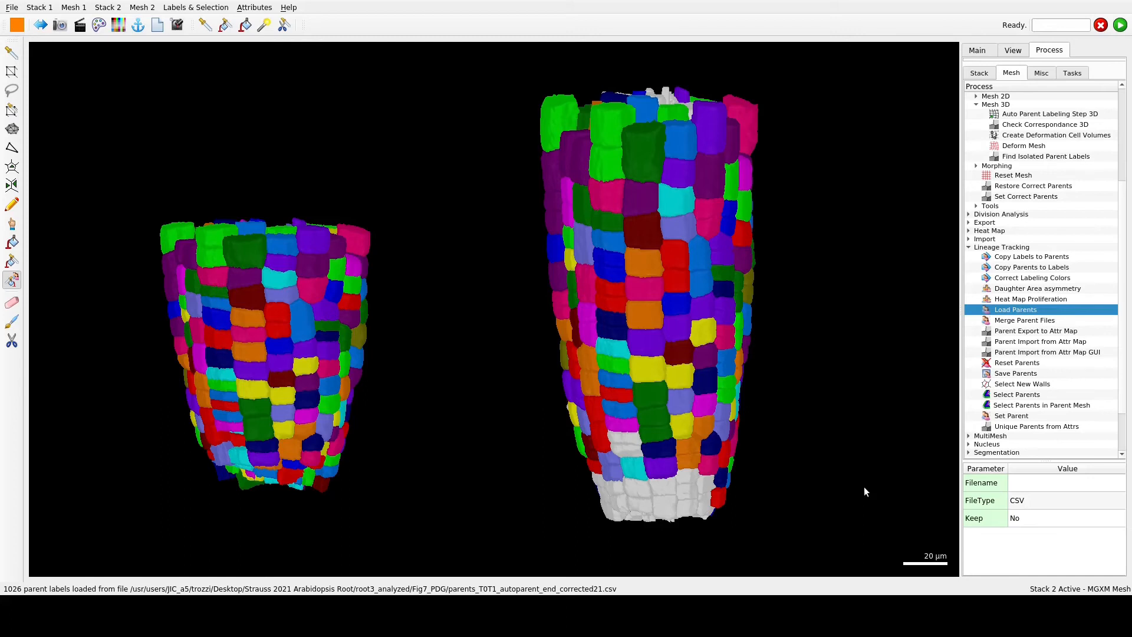
- Make Stack 1 active and run Create Deformation Cell Volumes with direction active -> other and CG Steps -1
scroll(1069, 339, "up", 5)
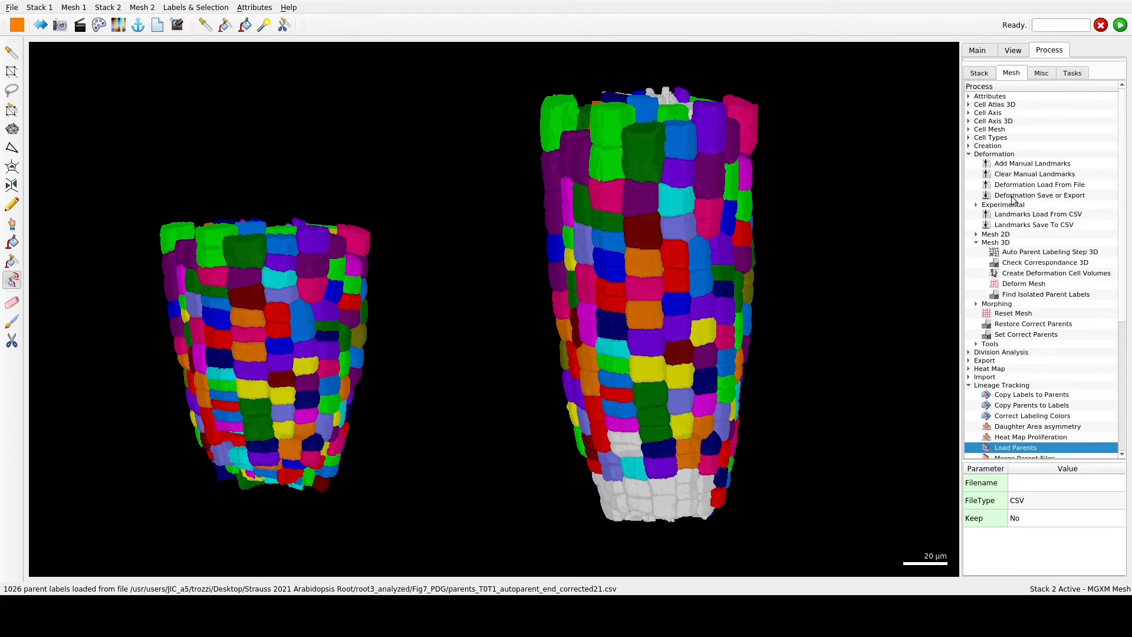
left_click(1041, 275)
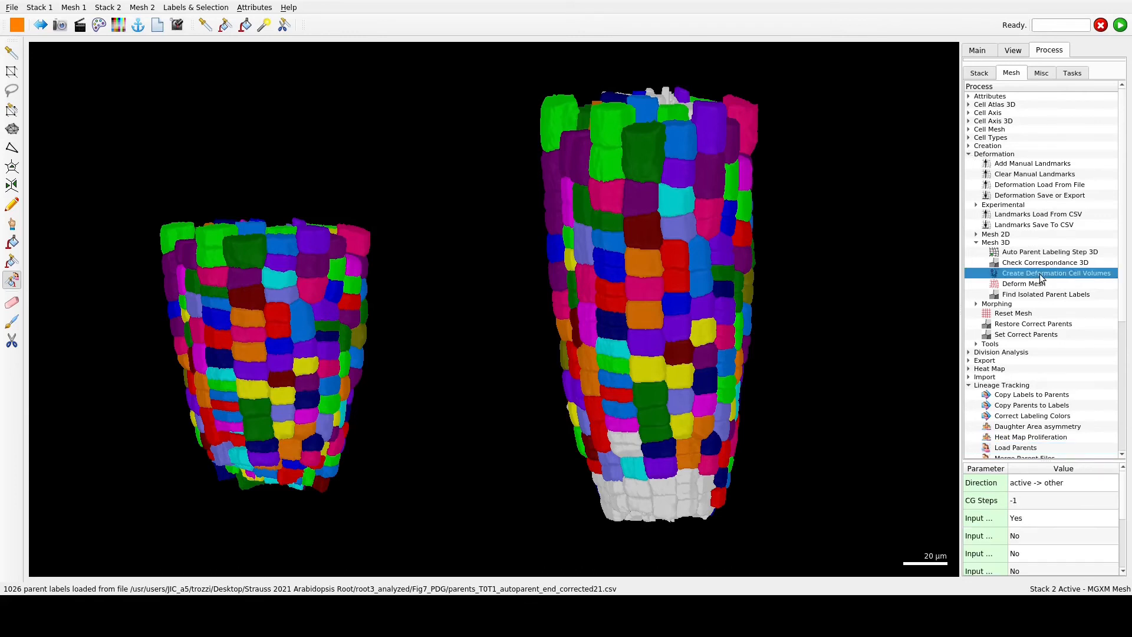
left_click(991, 54)
left_click(986, 71)
left_click(1049, 50)
left_click(1120, 26)
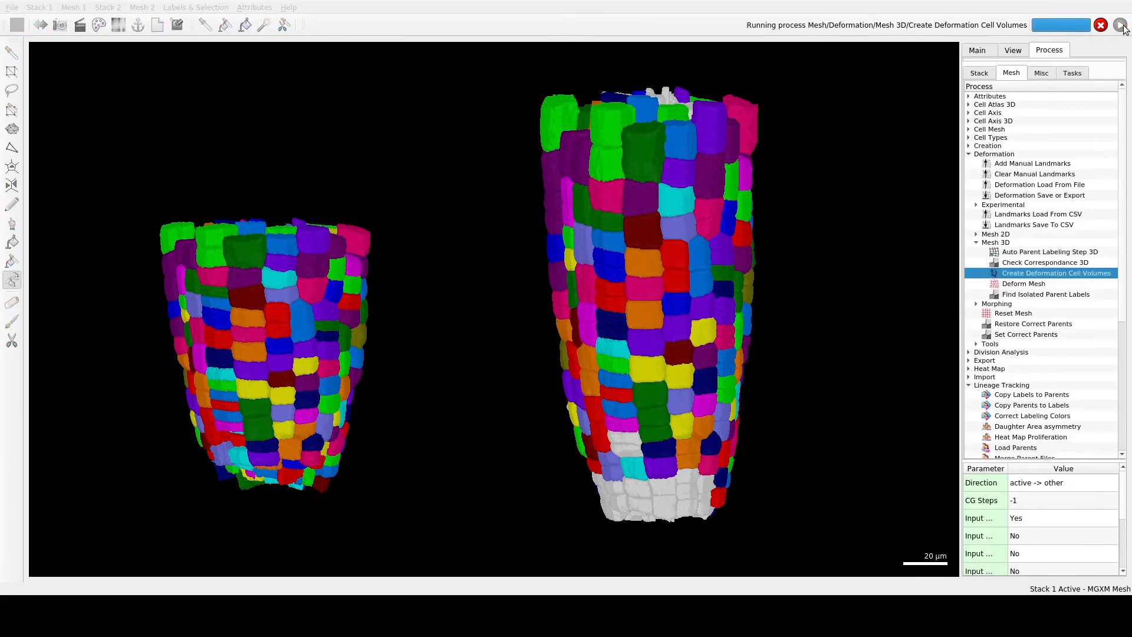
- Hide the Stack 2 surface, make Stack 1 active again and centre its enlarged mesh in the view
left_click(977, 50)
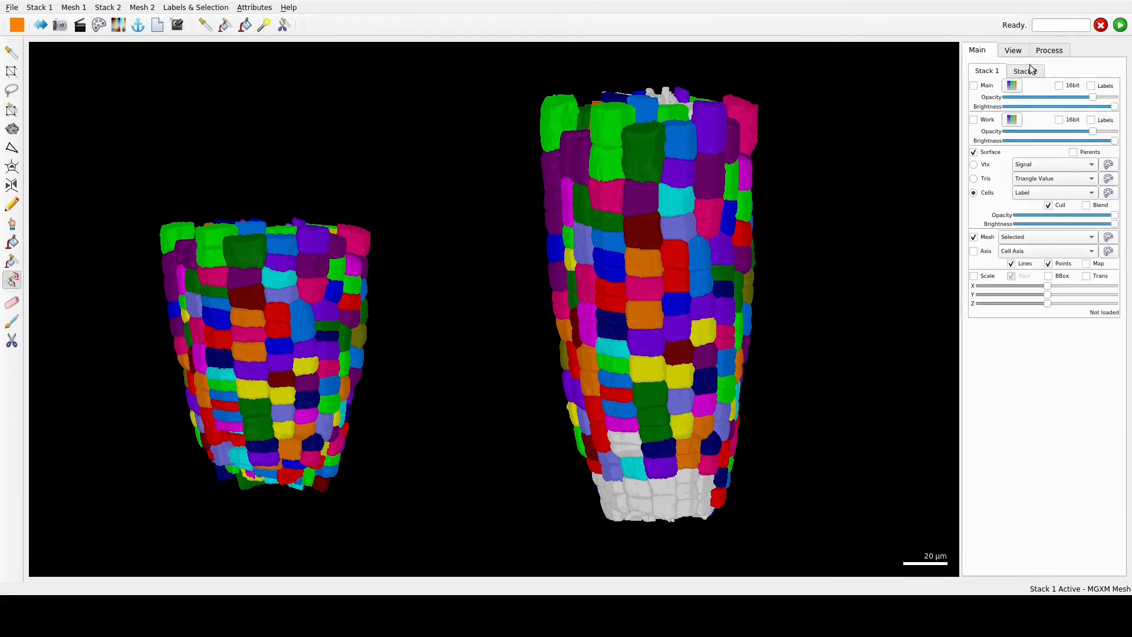
left_click(1026, 71)
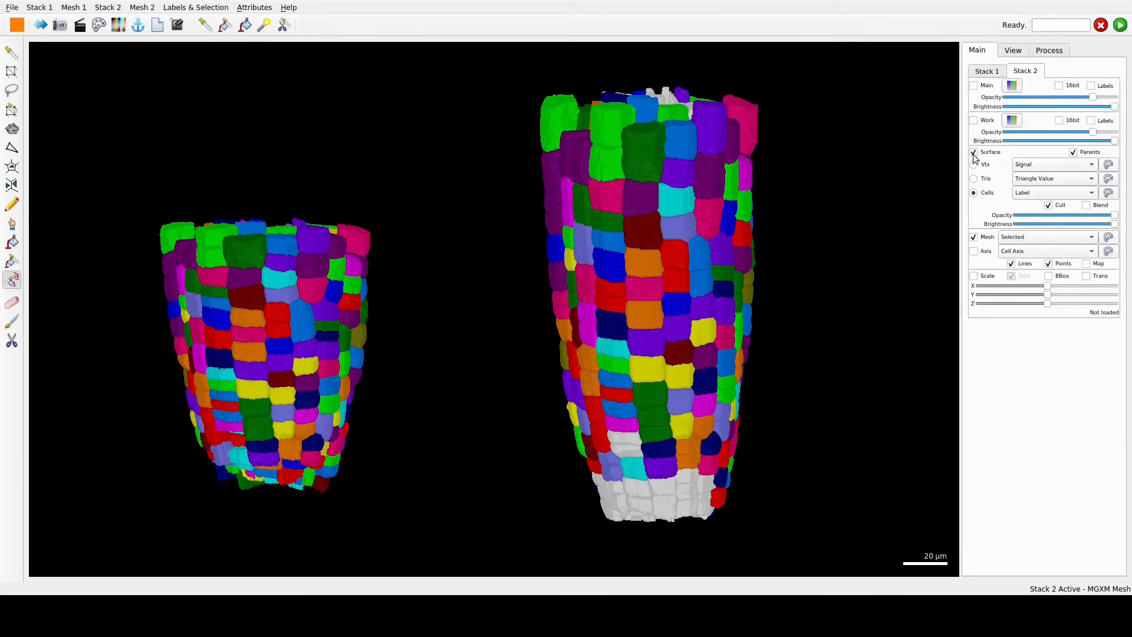
left_click(974, 152)
left_click(986, 71)
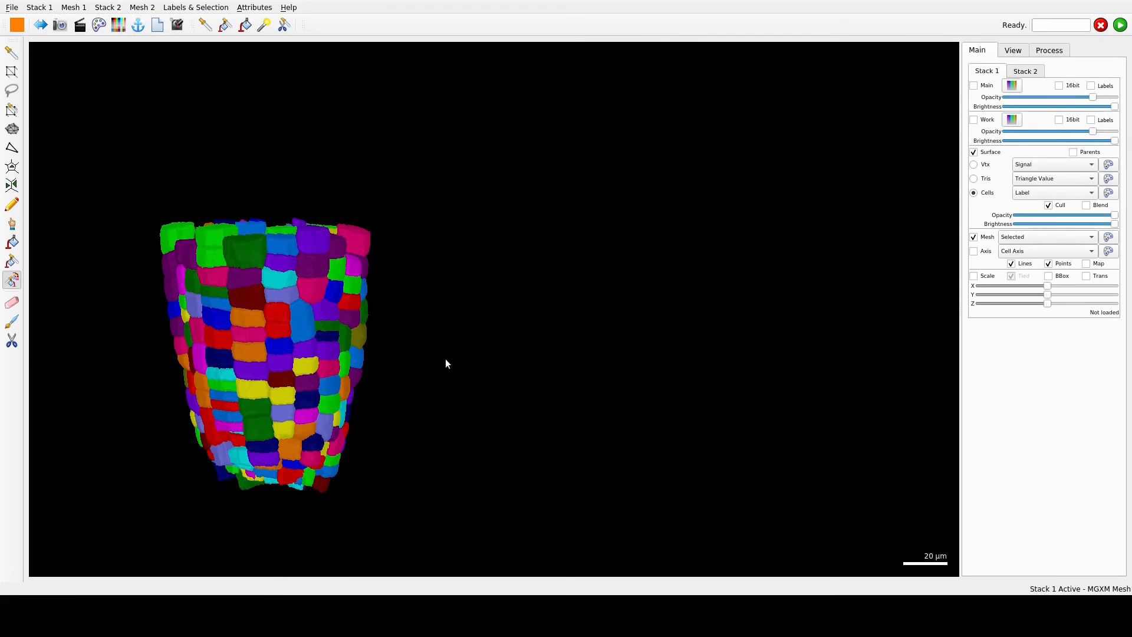
right_click_drag(446, 364, 749, 348)
scroll(749, 348, "up", 3)
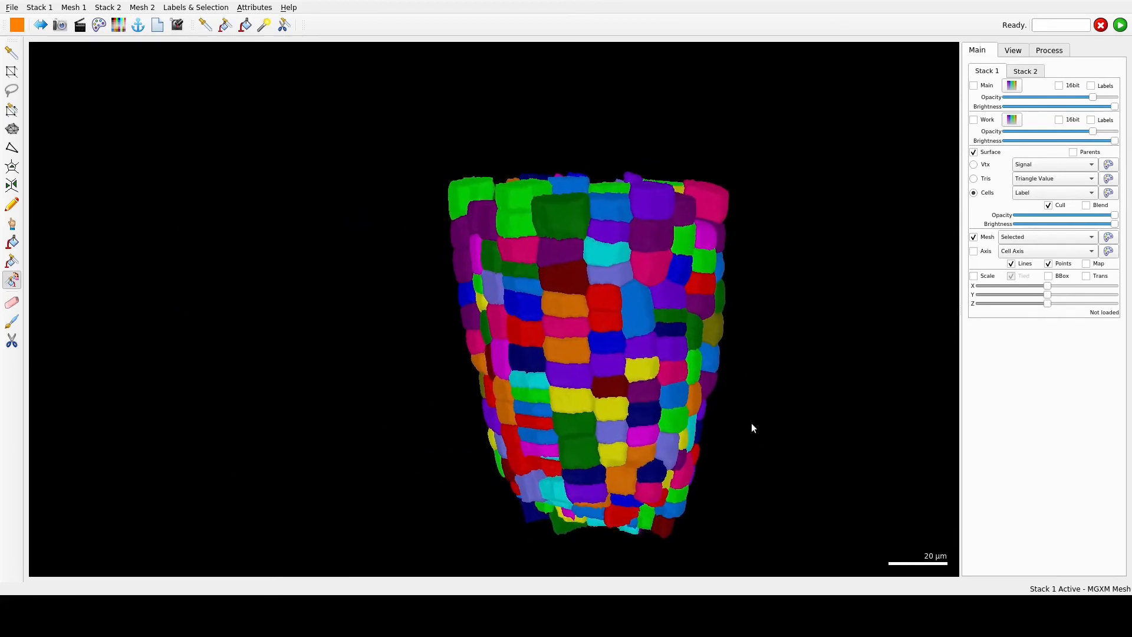
right_click_drag(752, 423, 680, 403)
scroll(681, 404, "down", 1)
- Set the mode of the Cell Axis 3D Deformation Gradient Compute process to Cell Wall
left_click(1049, 50)
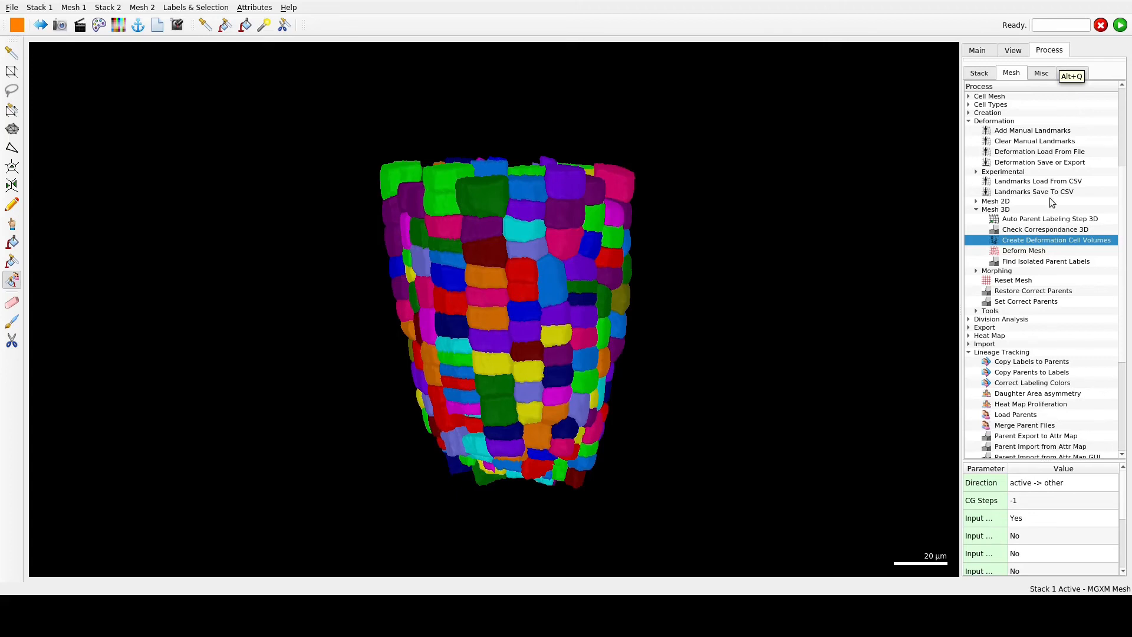
scroll(1051, 200, "up", 2)
scroll(1015, 276, "up", 2)
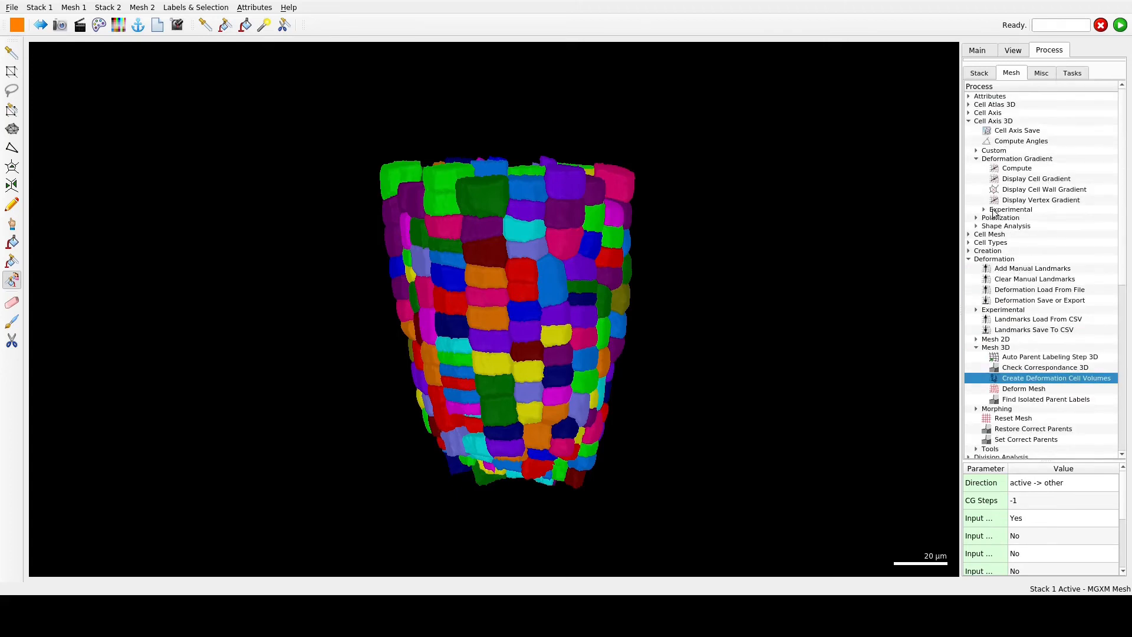
left_click(1024, 169)
left_click(1119, 25)
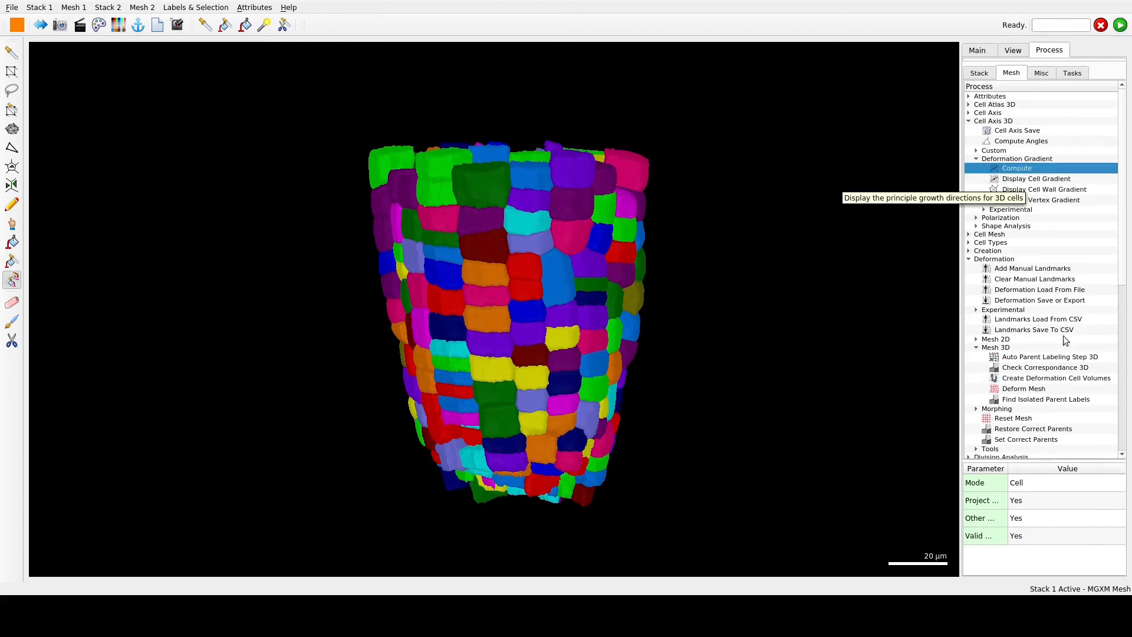
left_click(1122, 486)
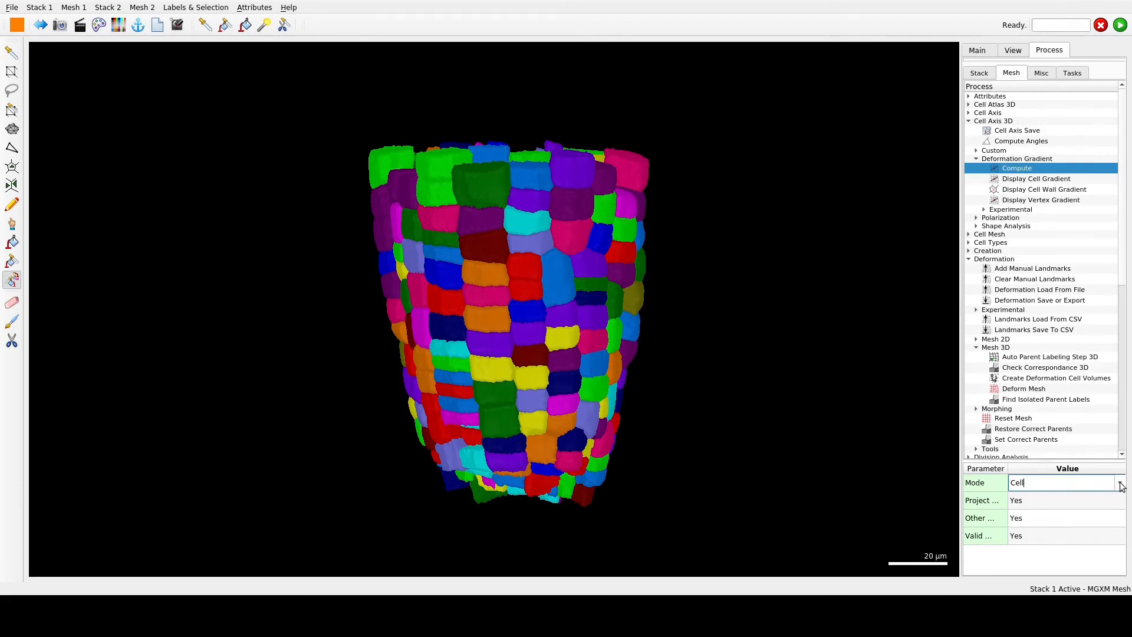
left_click(1120, 483)
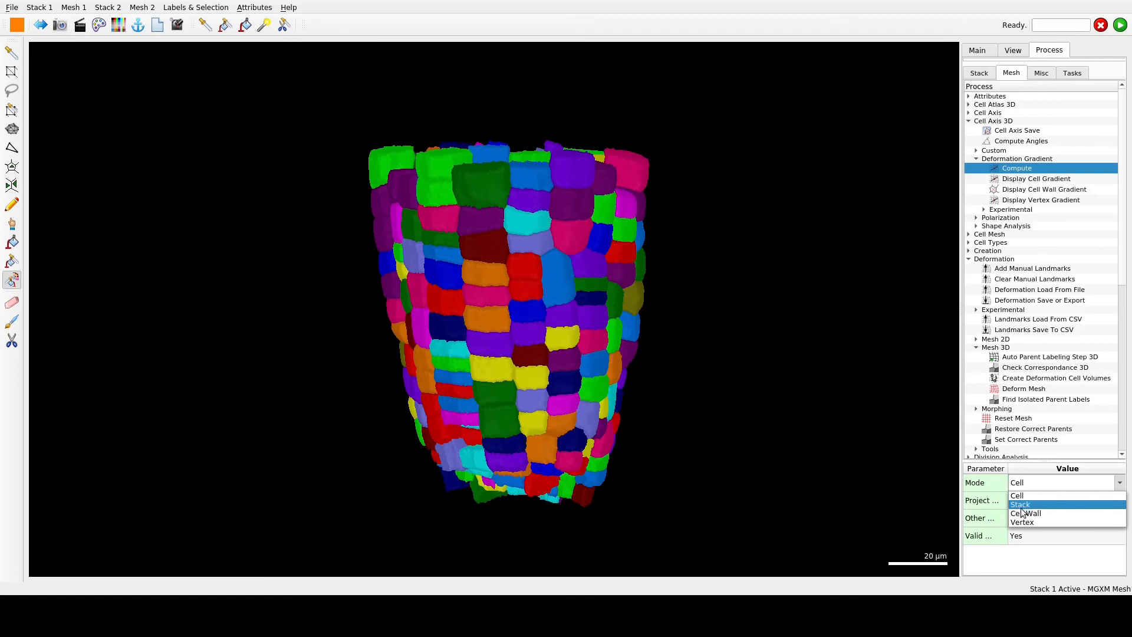
left_click(1056, 513)
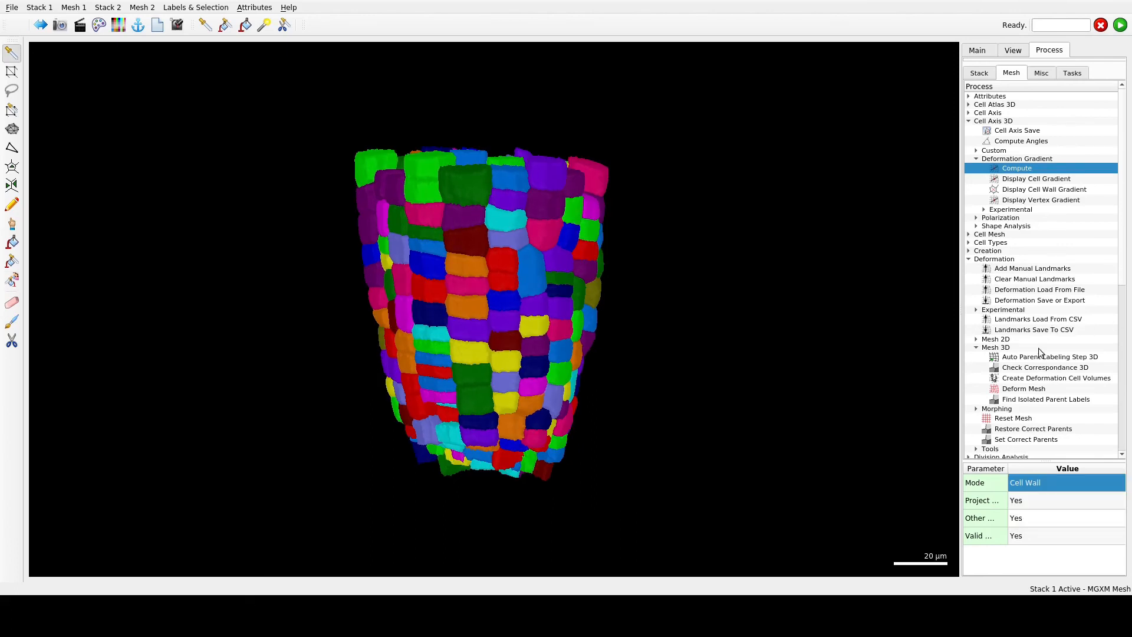
- Run Label Cell Walls on Stack 1 with Extend 0 and Only Attribute Map set to Yes
left_click(970, 235)
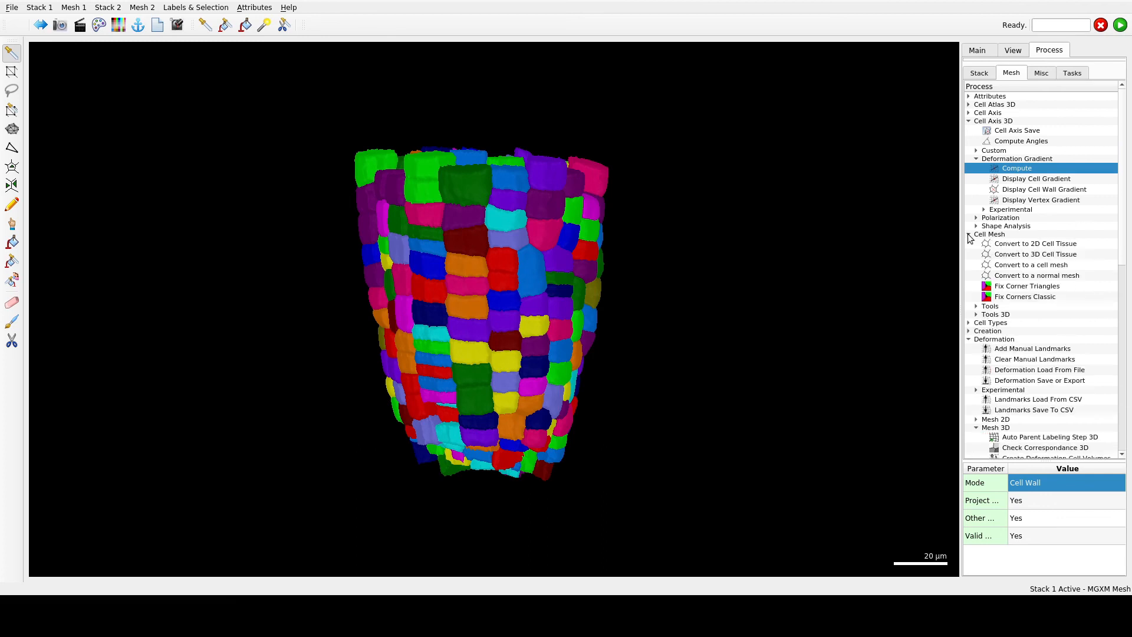
left_click(977, 307)
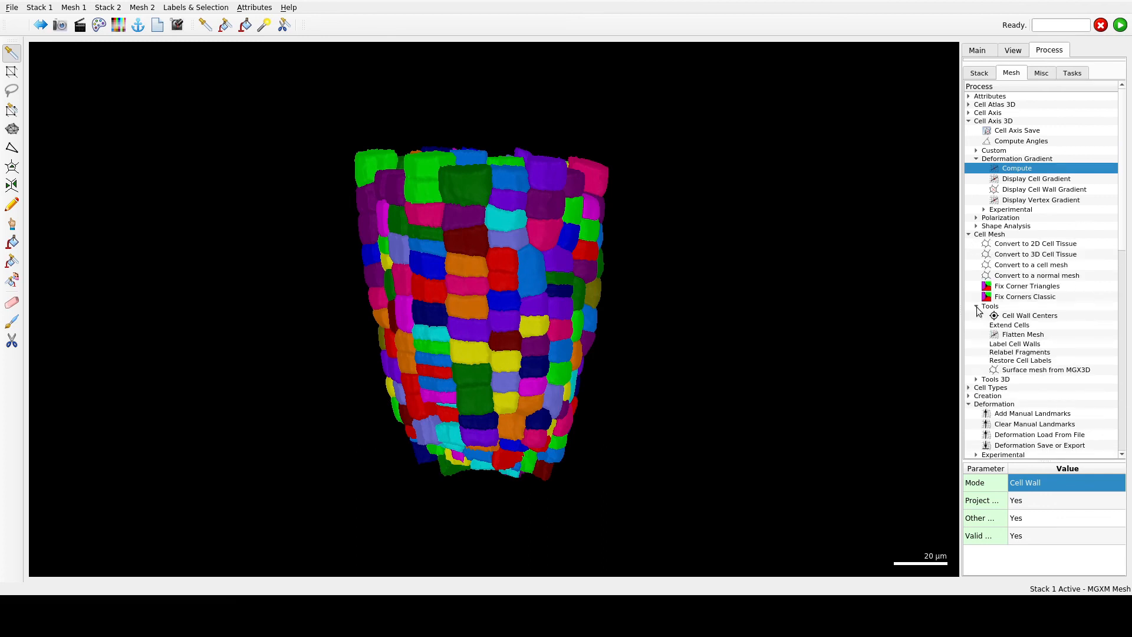
left_click(1015, 345)
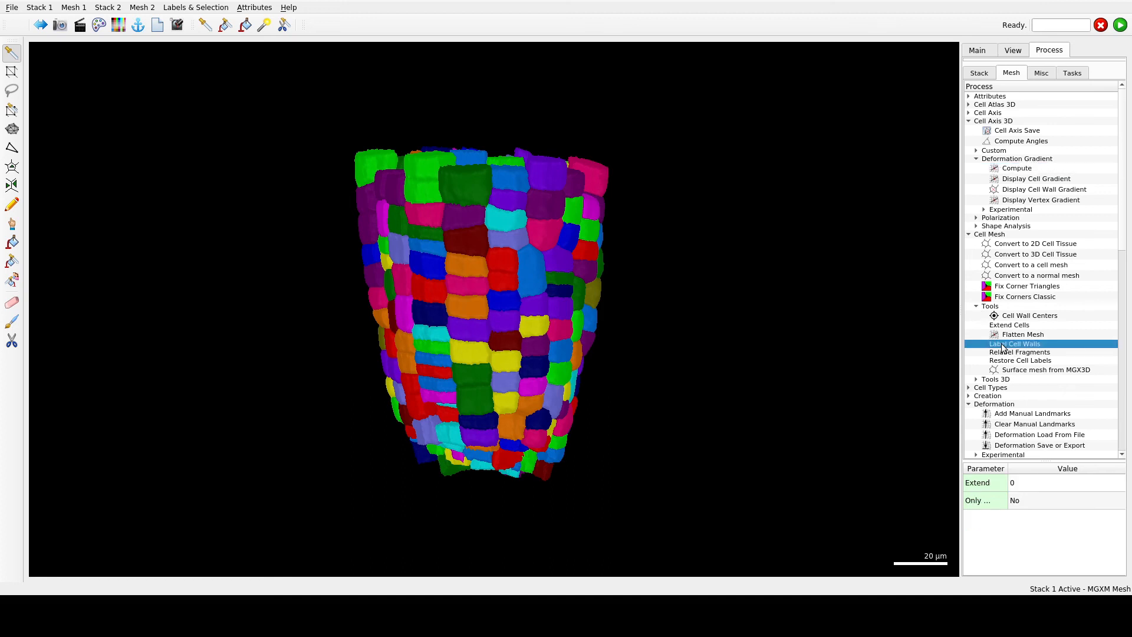
left_click_drag(1008, 469, 1043, 471)
left_click(1114, 501)
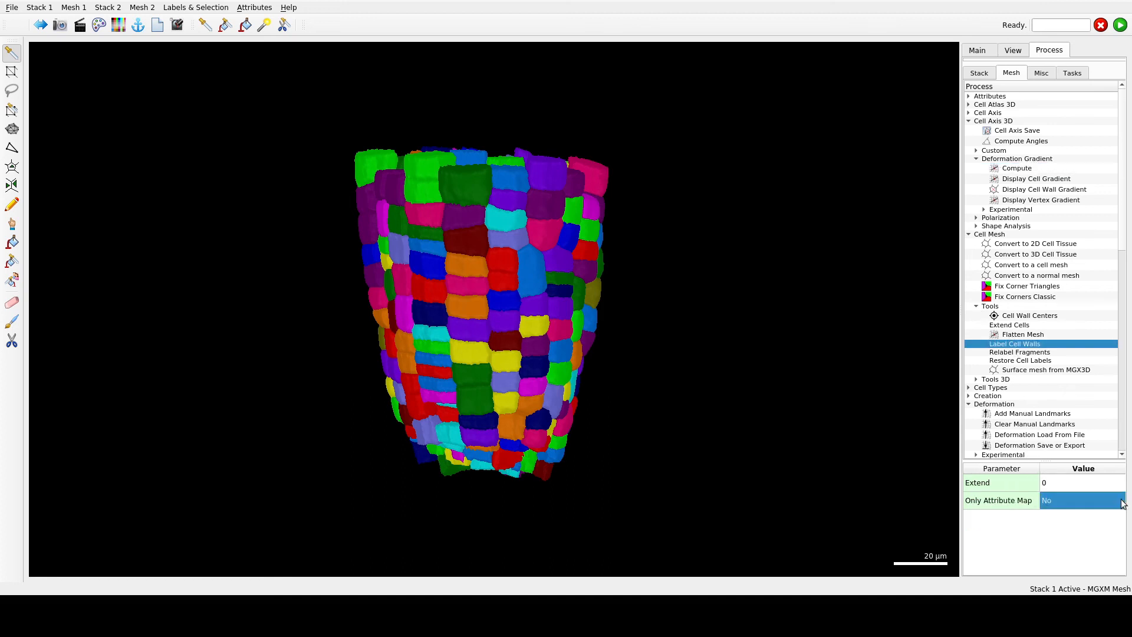
left_click(1114, 502)
left_click(1115, 515)
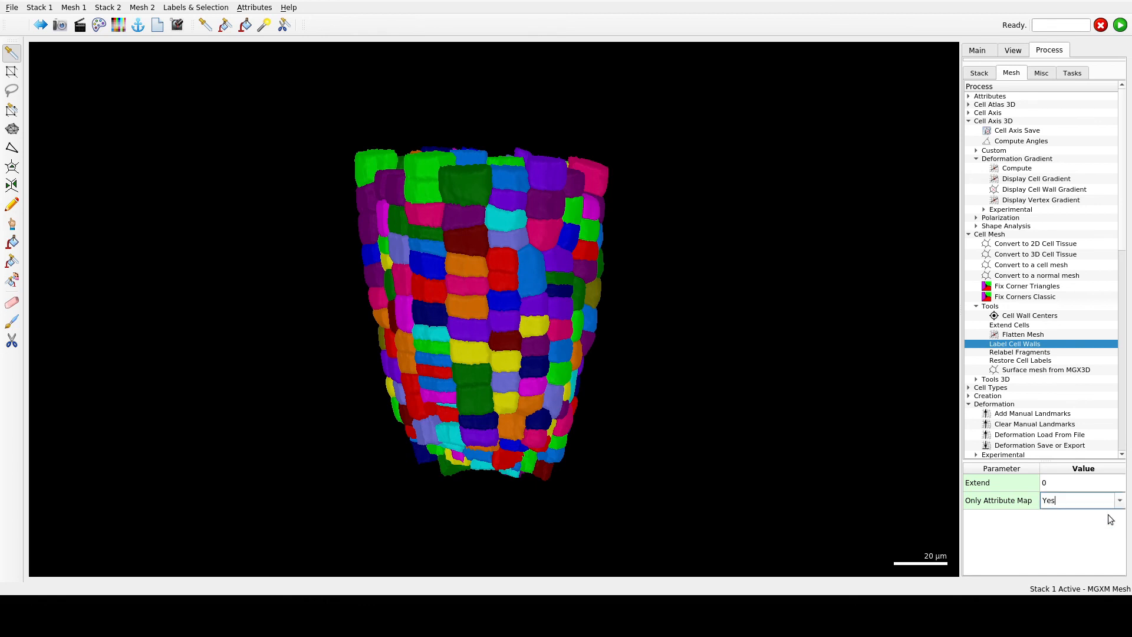
left_click(1120, 25)
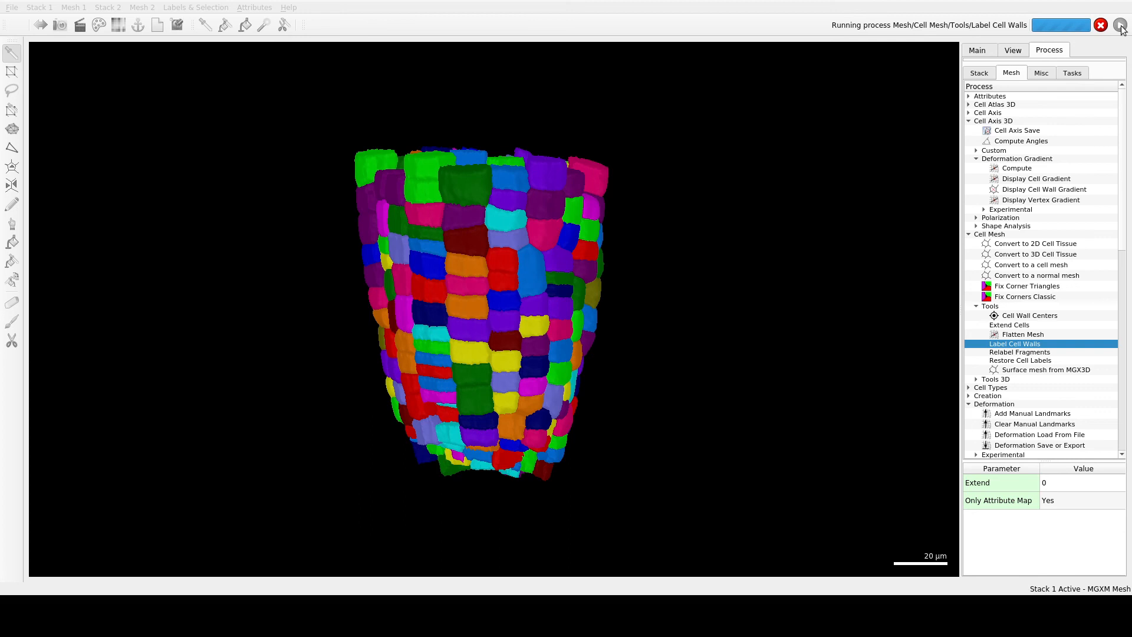
- Compute the deformation gradient on Stack 1 in Cell Wall mode
left_click(1017, 171)
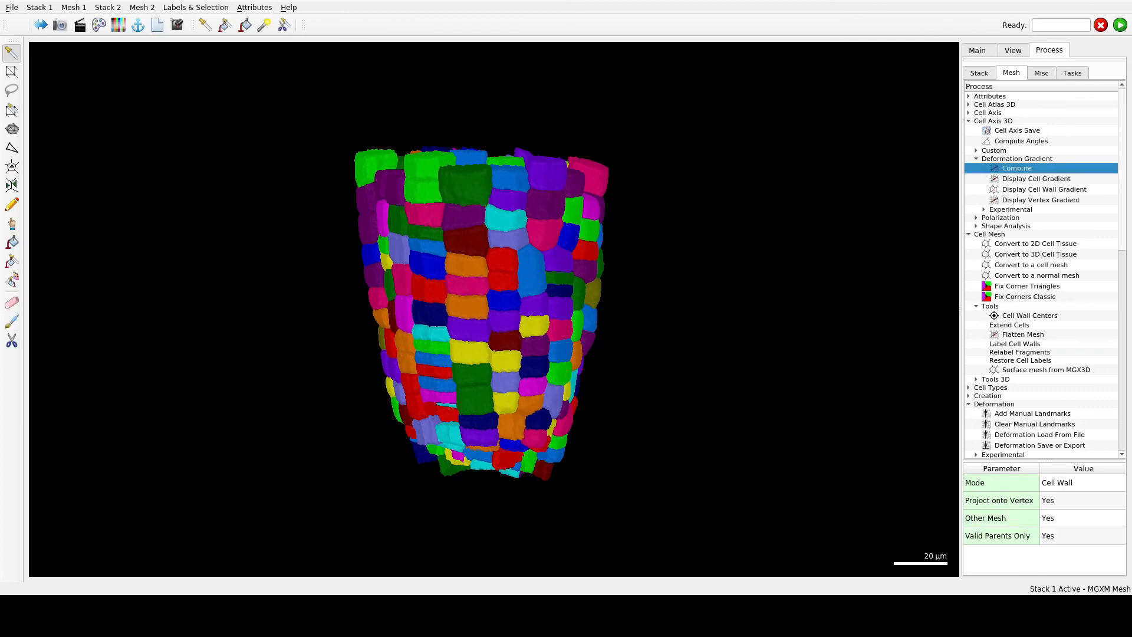
left_click(1120, 25)
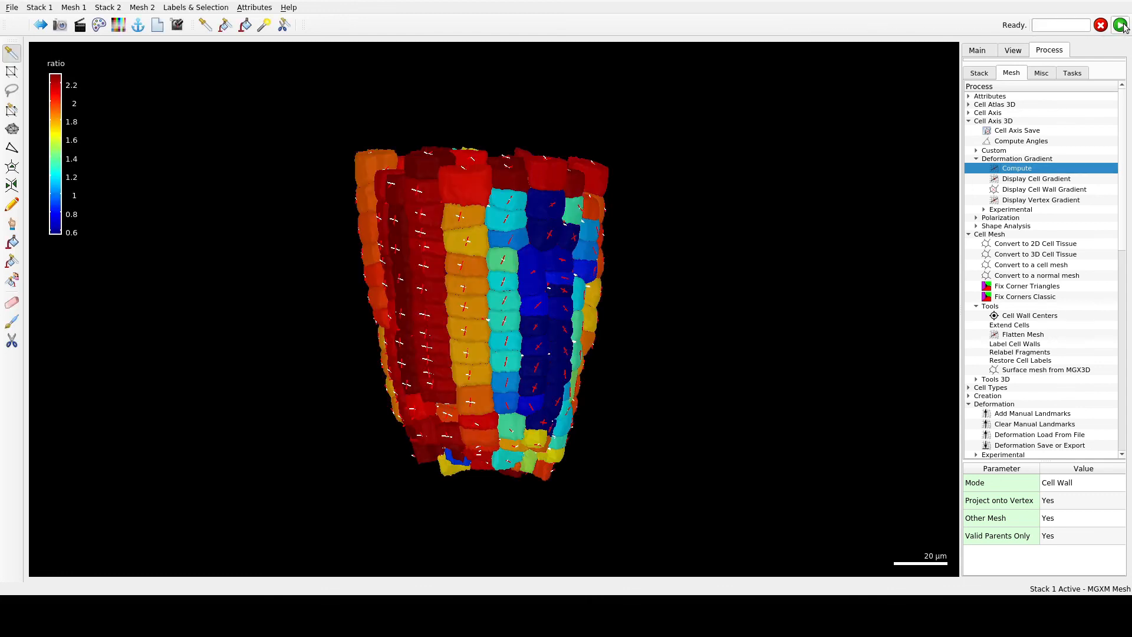
left_click_drag(542, 349, 312, 234)
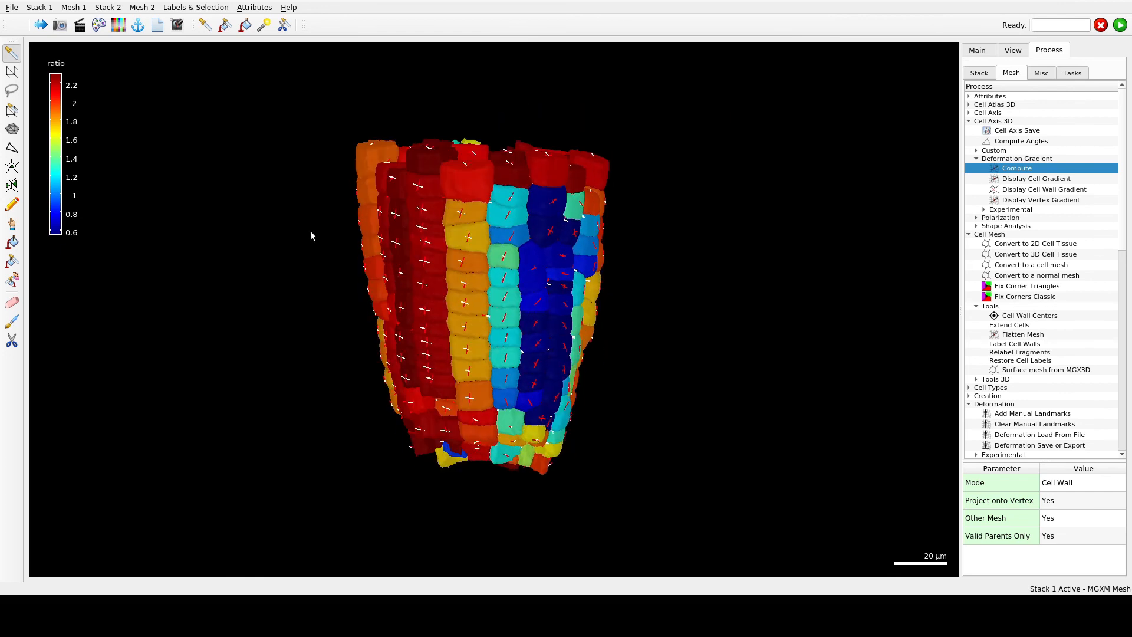
- Examine the gradients on the root's inner cell walls by enabling clipping plane 3 and widening it to its maximum
left_click(1013, 50)
left_click(1048, 112)
left_click(974, 124)
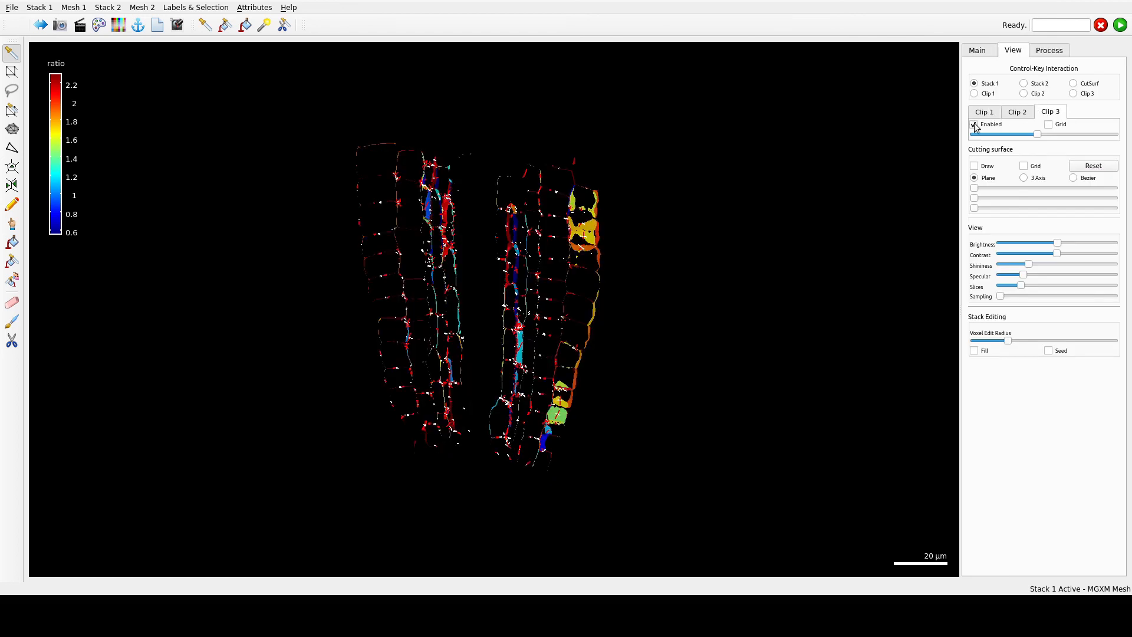
left_click_drag(1040, 136, 1084, 136)
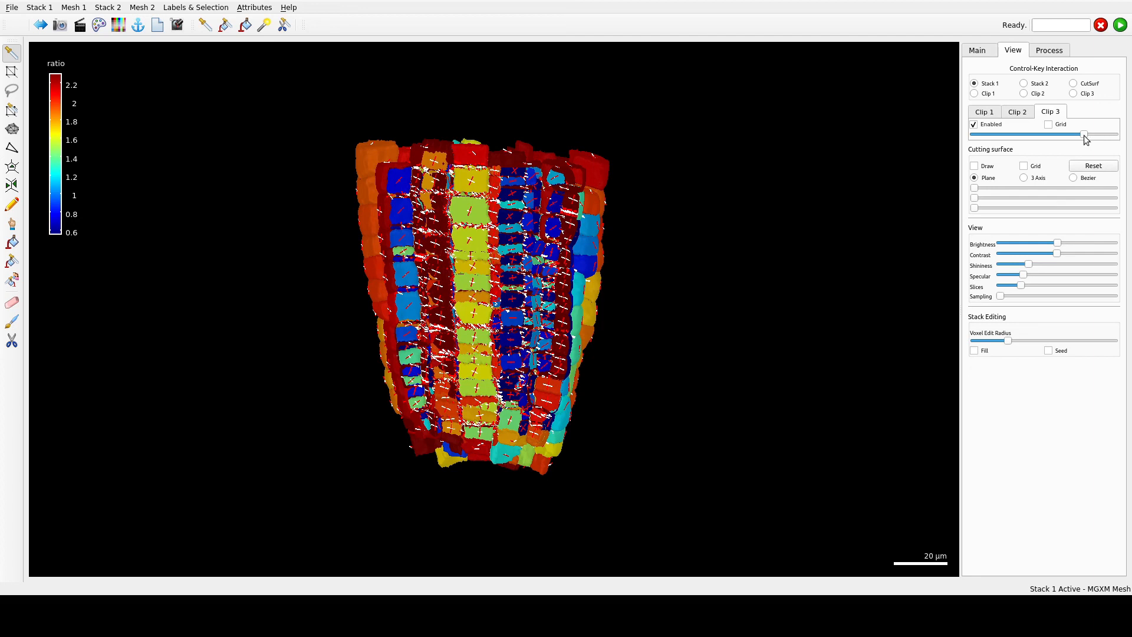
left_click_drag(1085, 137, 1114, 135)
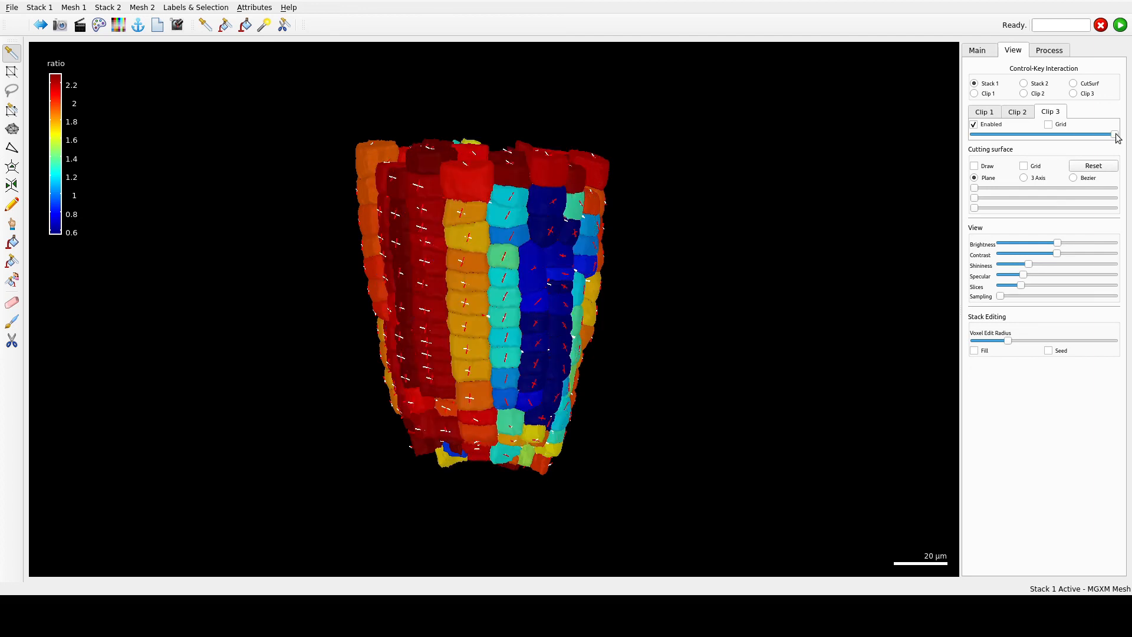
left_click(1049, 53)
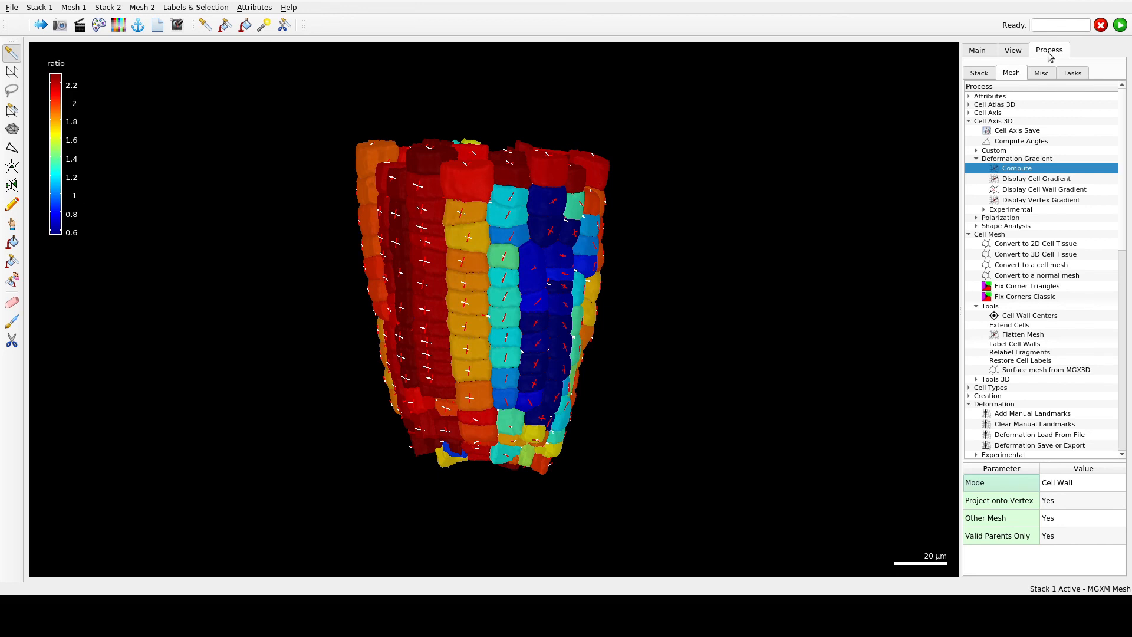